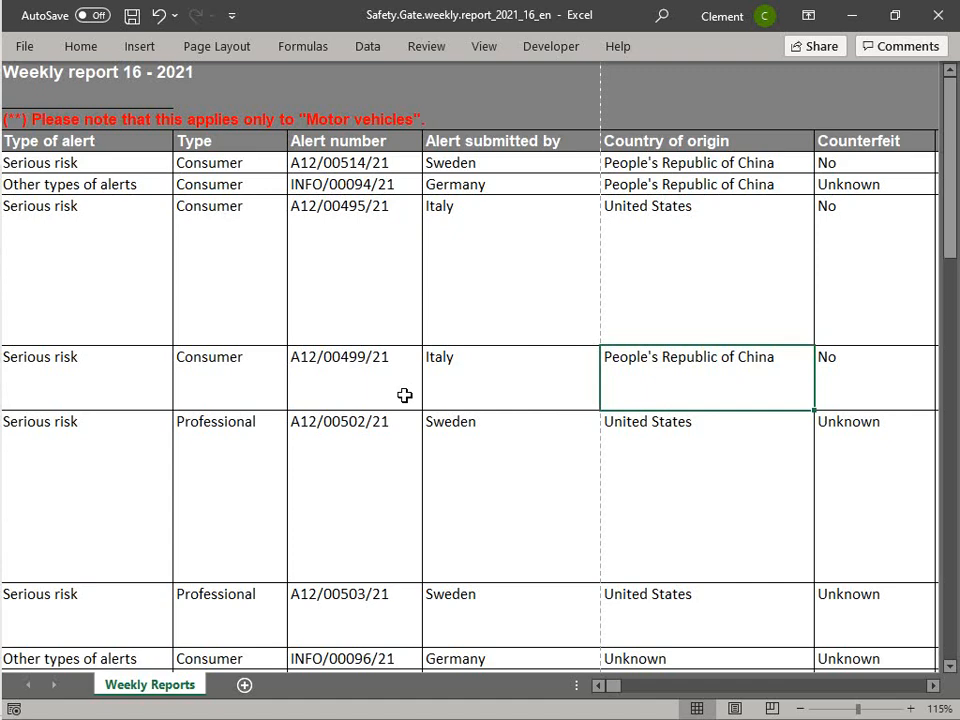
# - Preview the worksheet's printout, paging through the first pages, then return to the sheet
pyautogui.write('f')
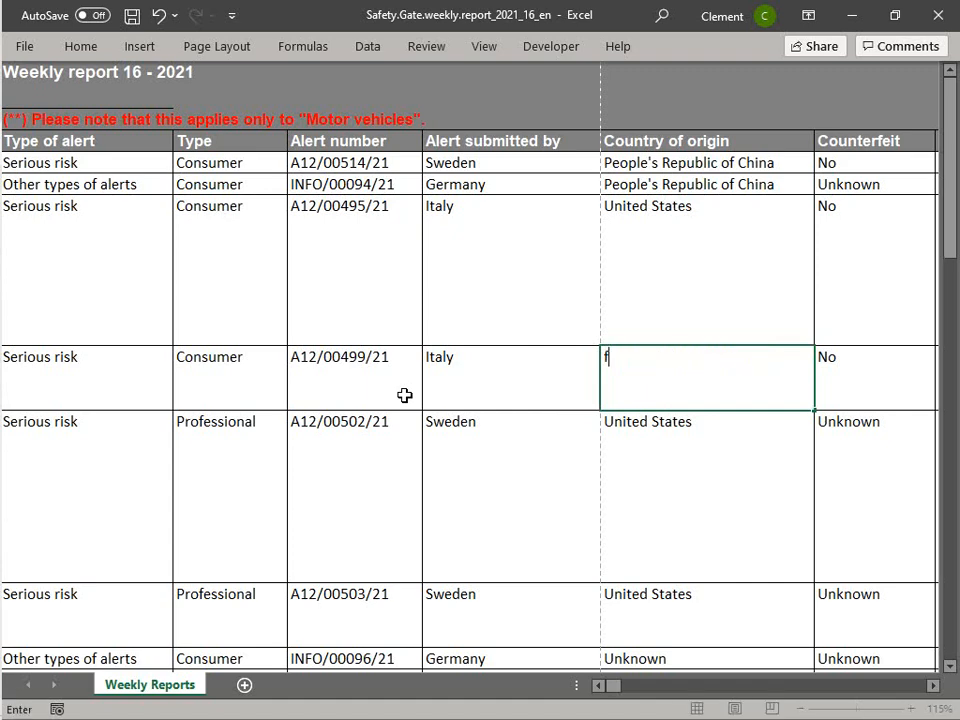
pyautogui.press('Escape')
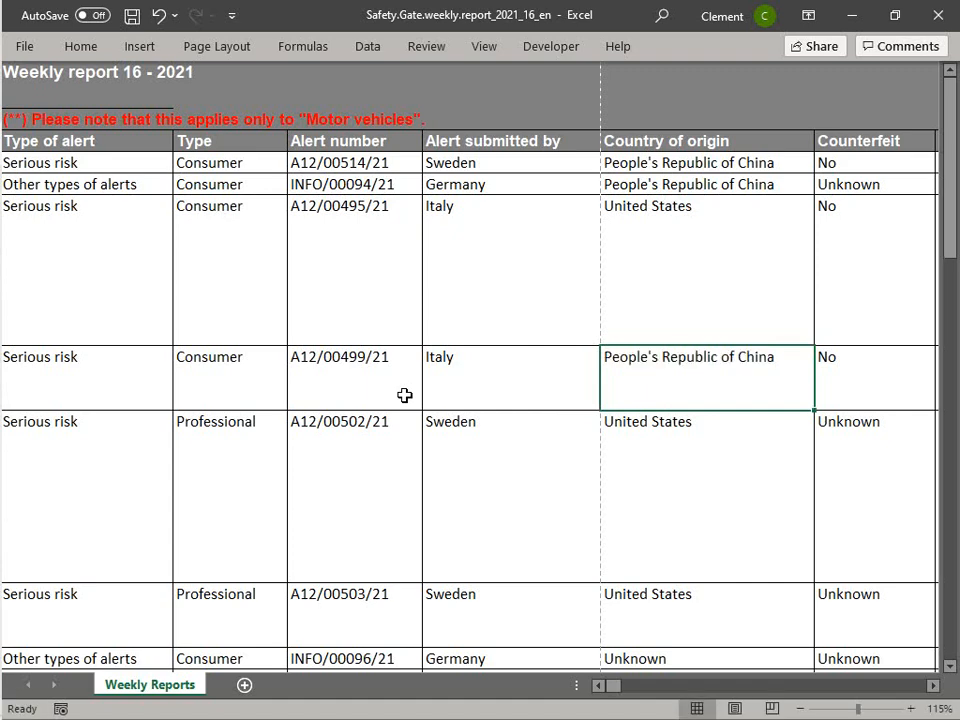
pyautogui.press('alt')
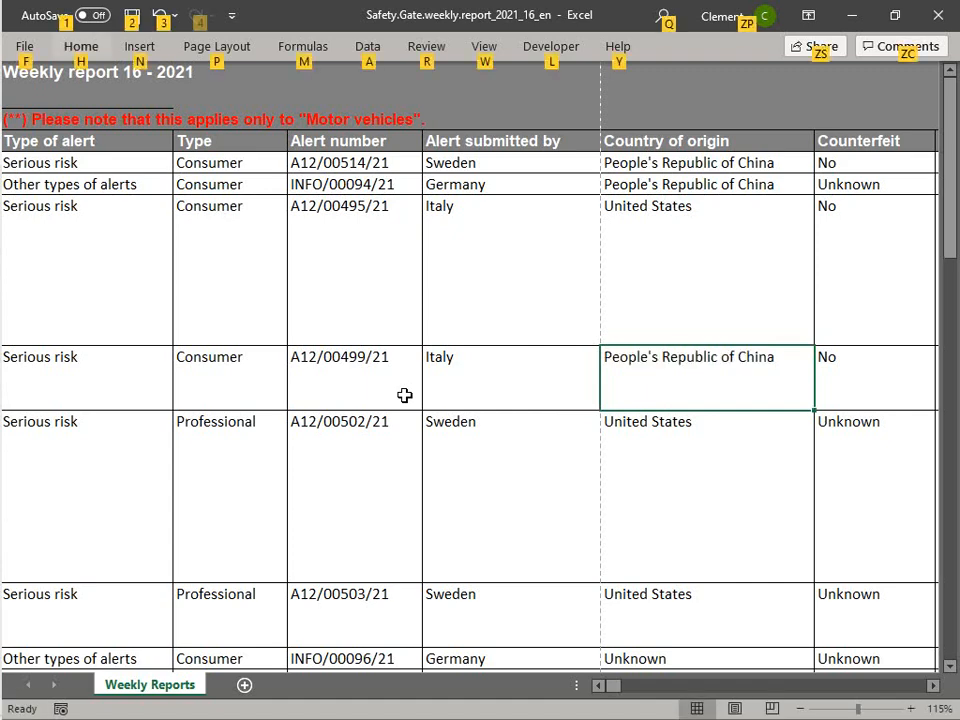
pyautogui.press('f')
pyautogui.press('p')
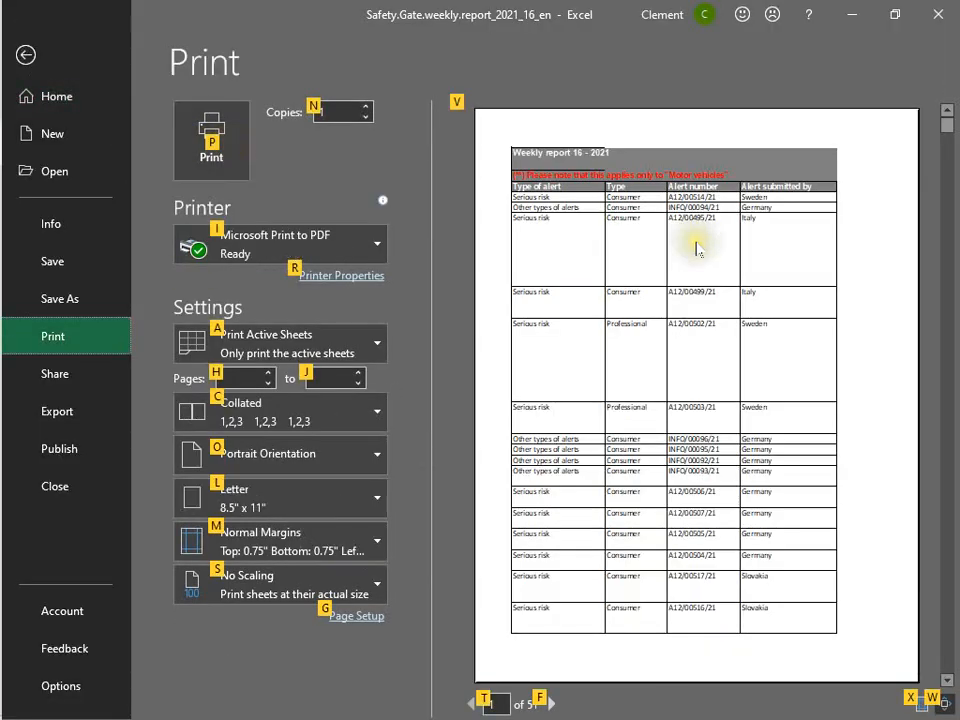
pyautogui.scroll(-2, 697, 248)
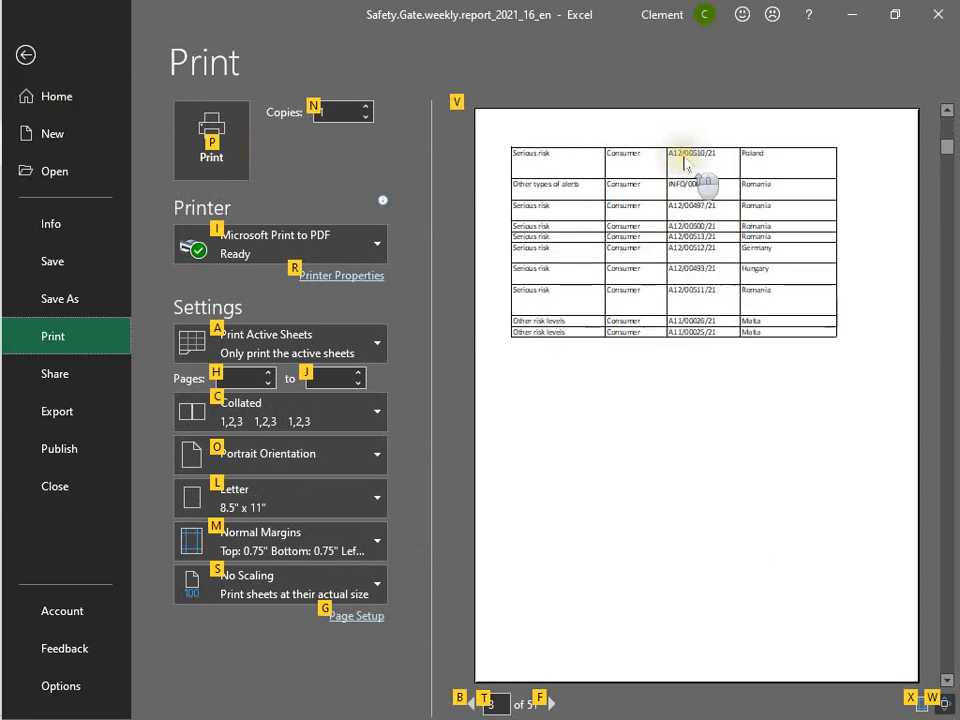
pyautogui.scroll(1, 686, 165)
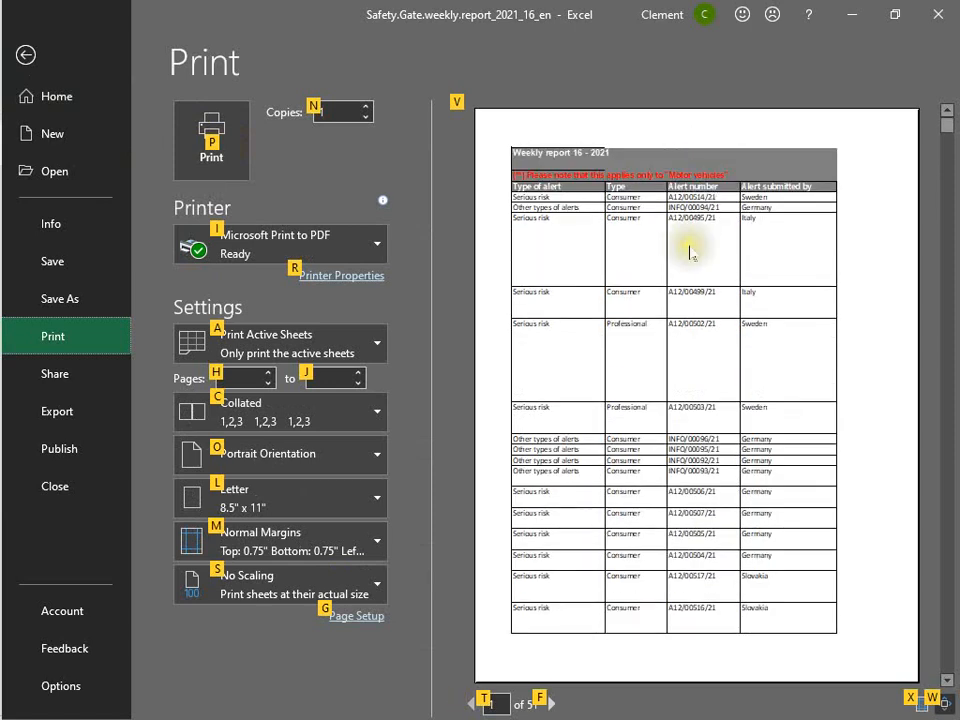
pyautogui.scroll(-1, 690, 254)
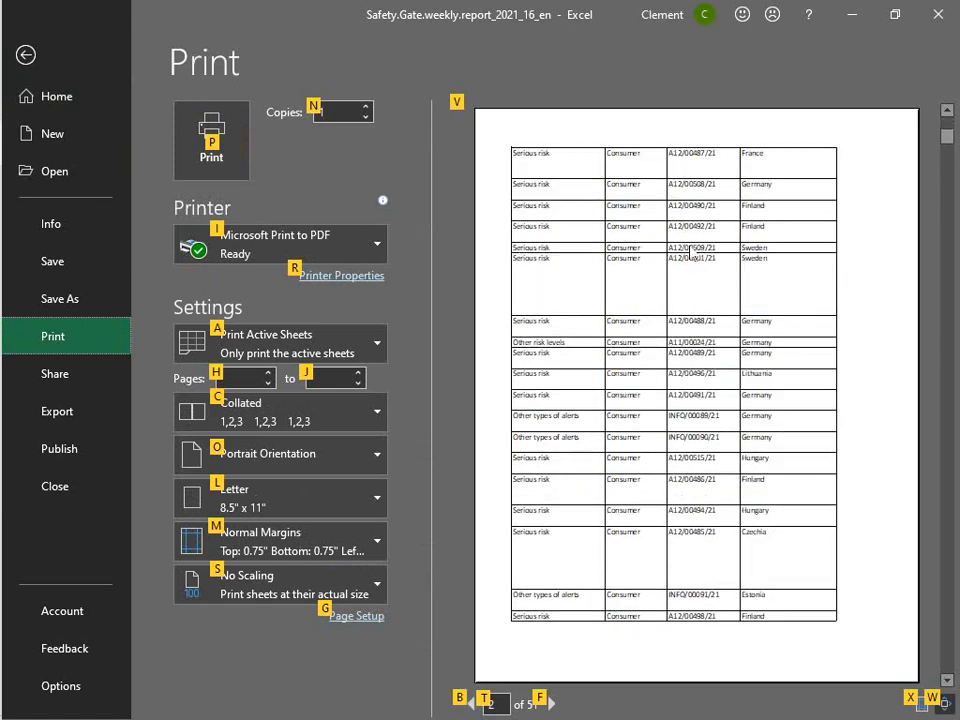
pyautogui.scroll(1, 700, 235)
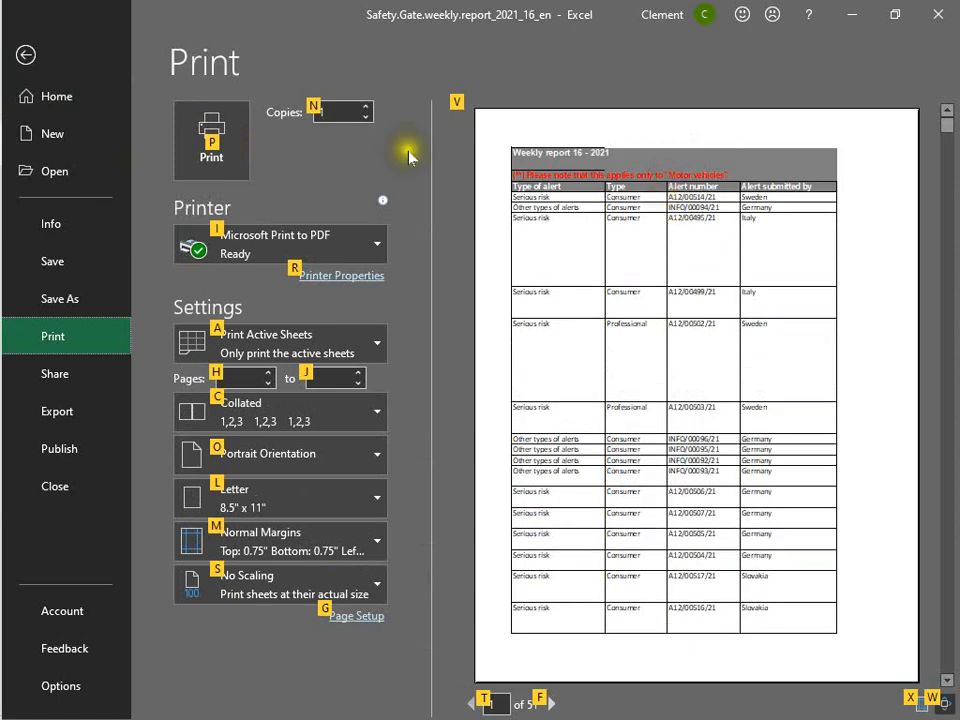
pyautogui.click(24, 56)
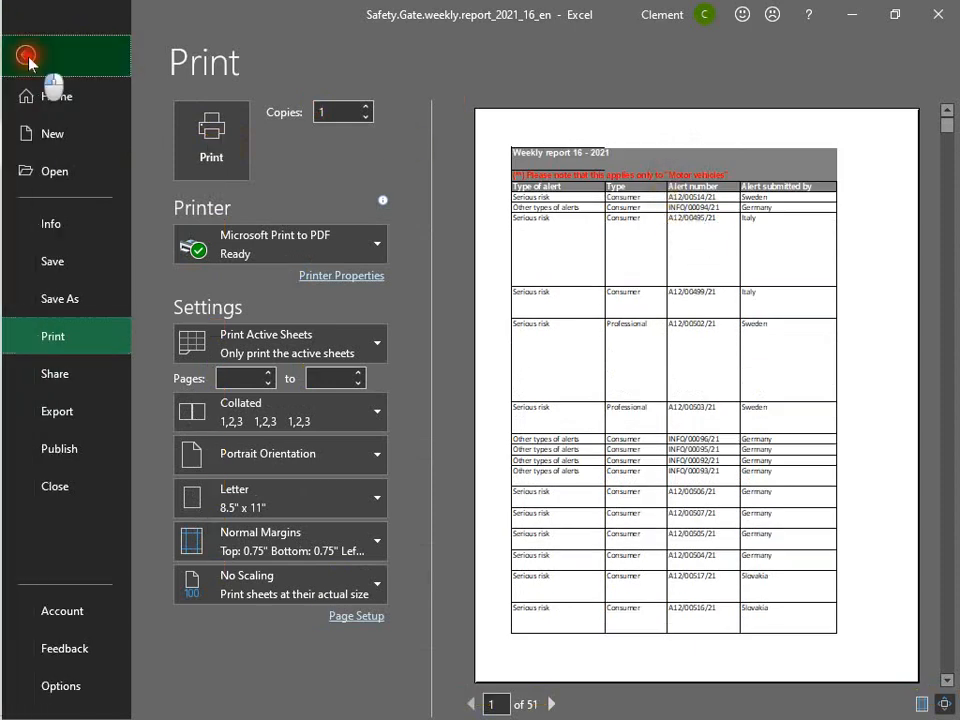
pyautogui.click(321, 317)
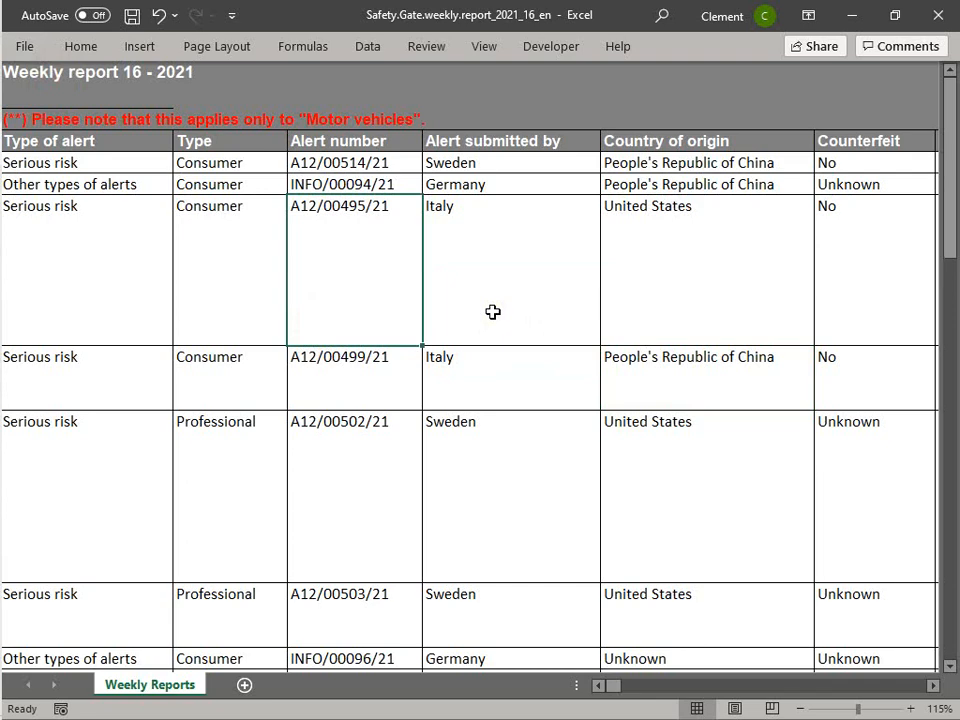
# - Switch the worksheet to Page Layout view and open the page header
pyautogui.press('alt')
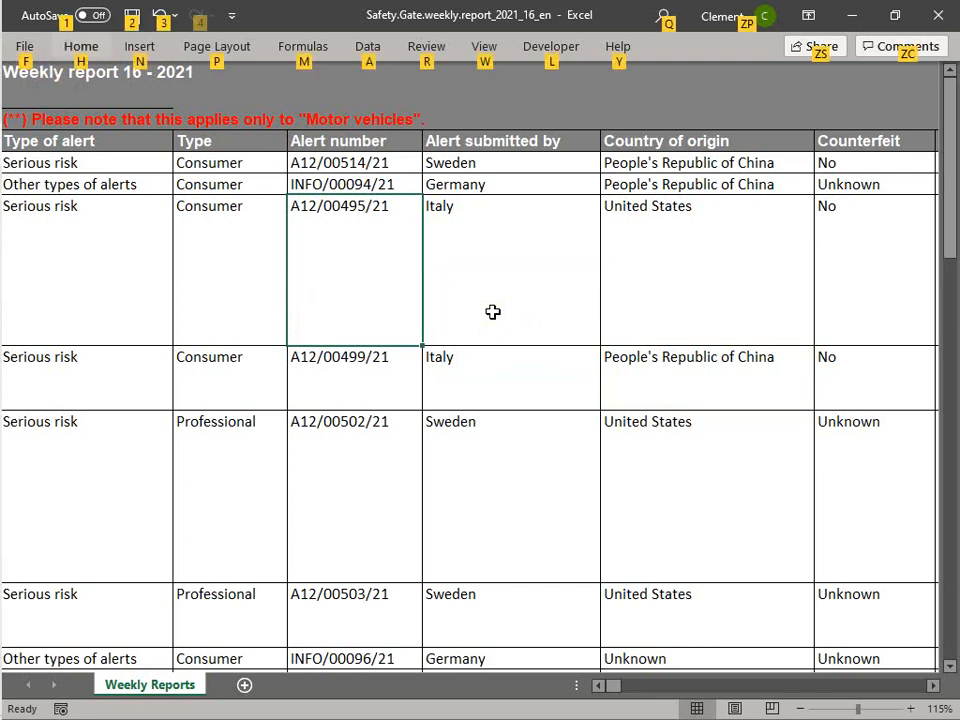
pyautogui.press('w')
pyautogui.press('f')
pyautogui.press('f')
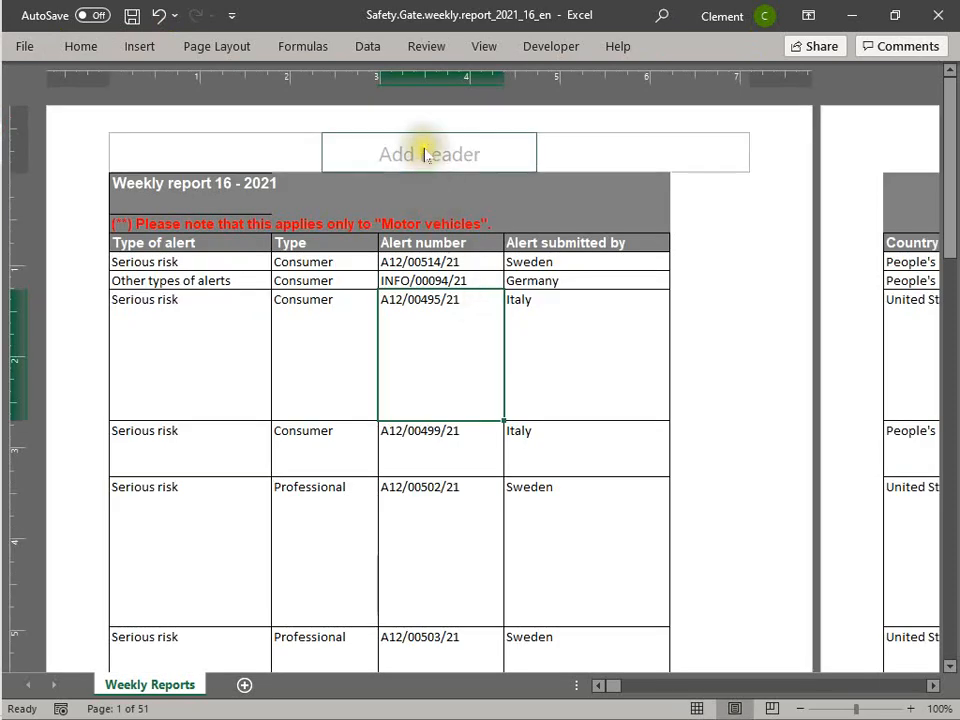
pyautogui.click(425, 155)
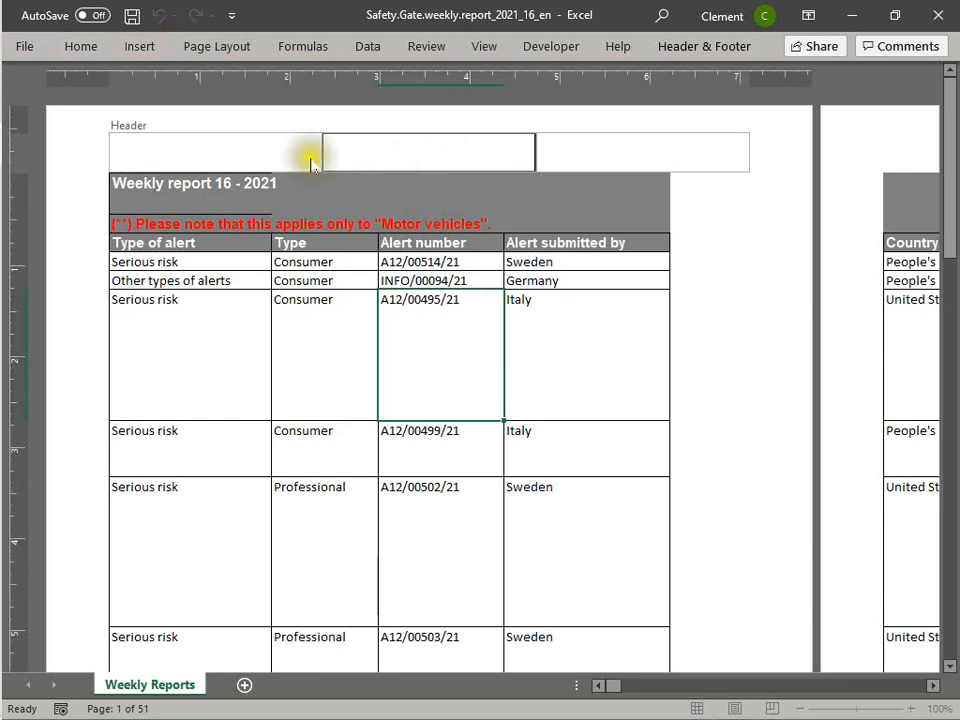
pyautogui.click(268, 179)
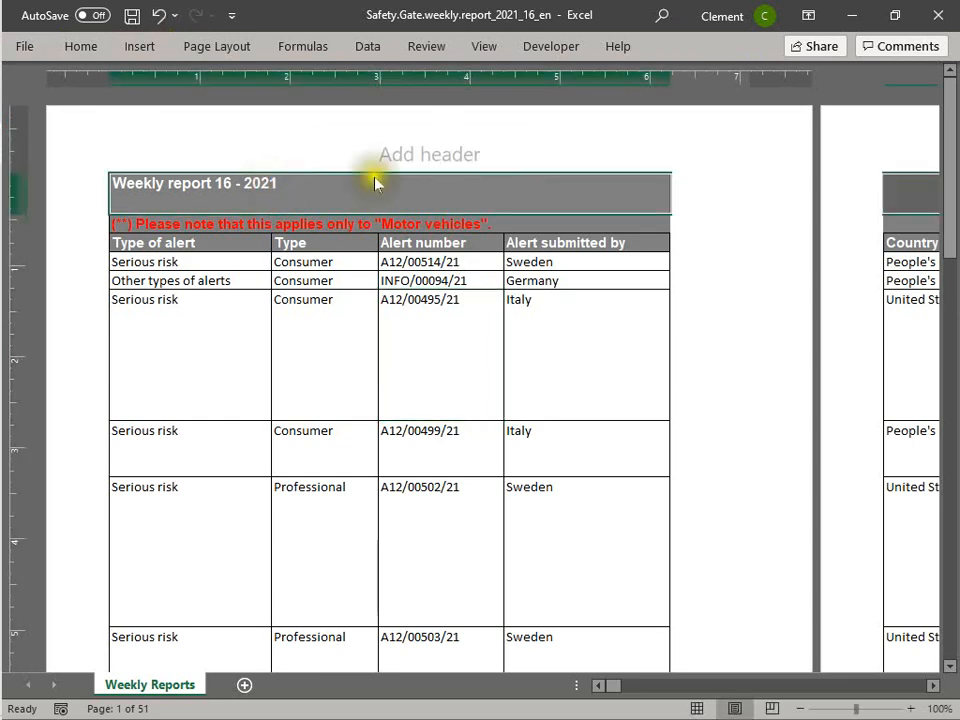
# - Enter "Weekly report 16 - 2021" in the centre section of the page header
pyautogui.click(435, 148)
pyautogui.write('W')
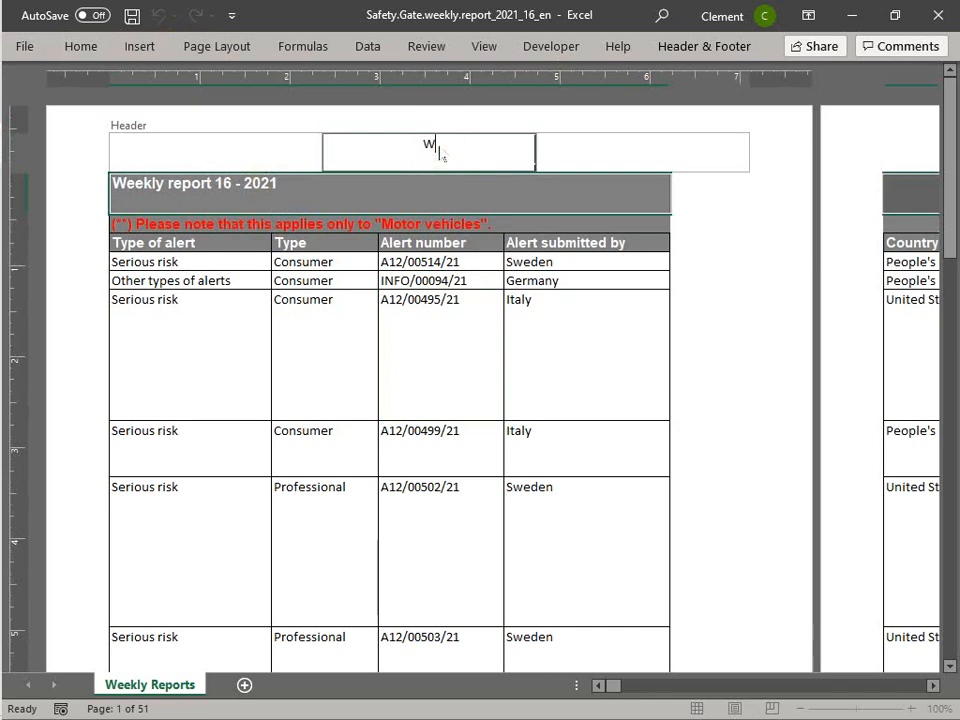
pyautogui.write('eekly report')
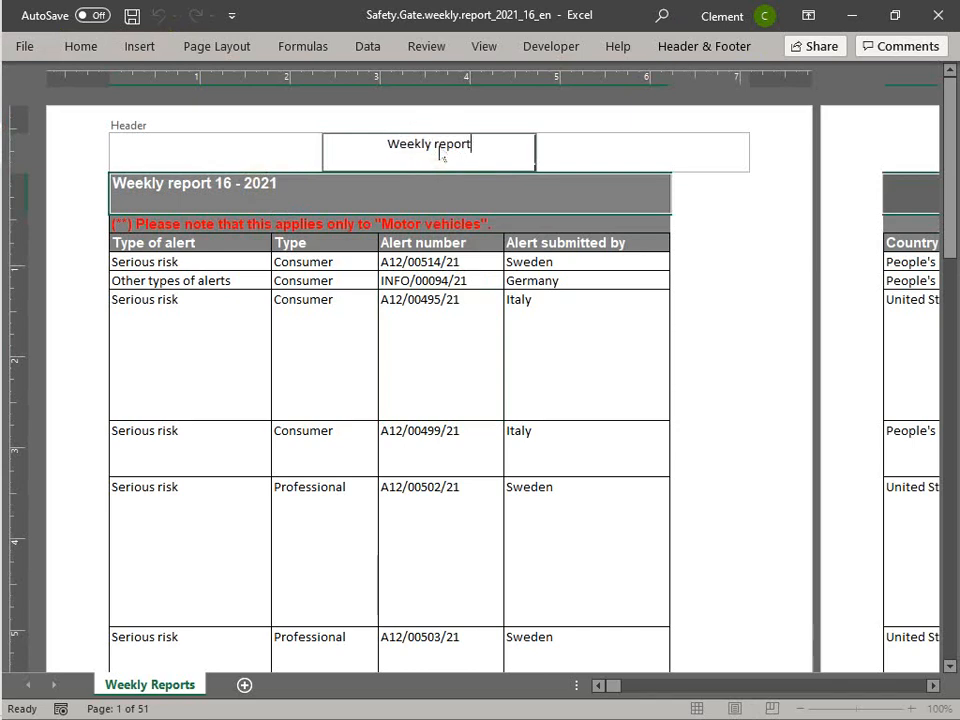
pyautogui.write(' 16')
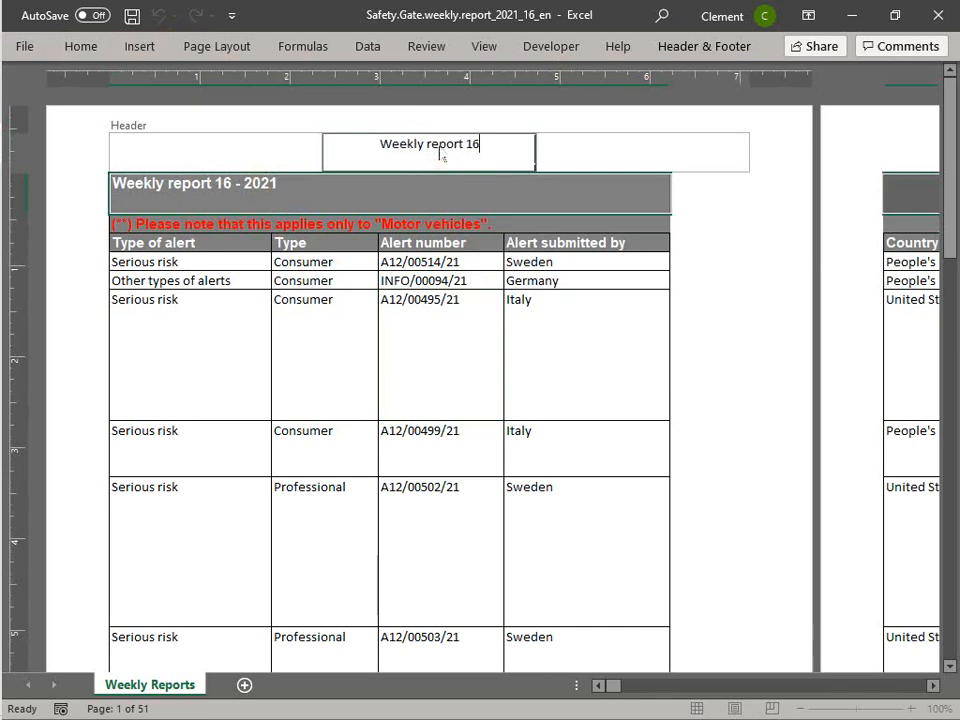
pyautogui.write(' - 2021')
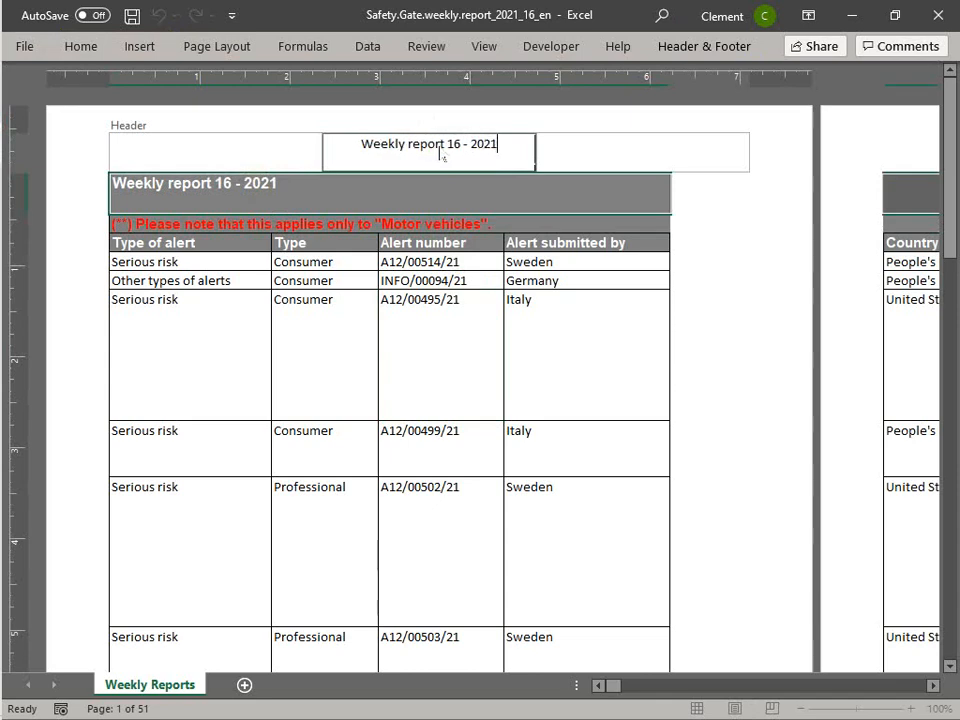
pyautogui.click(574, 148)
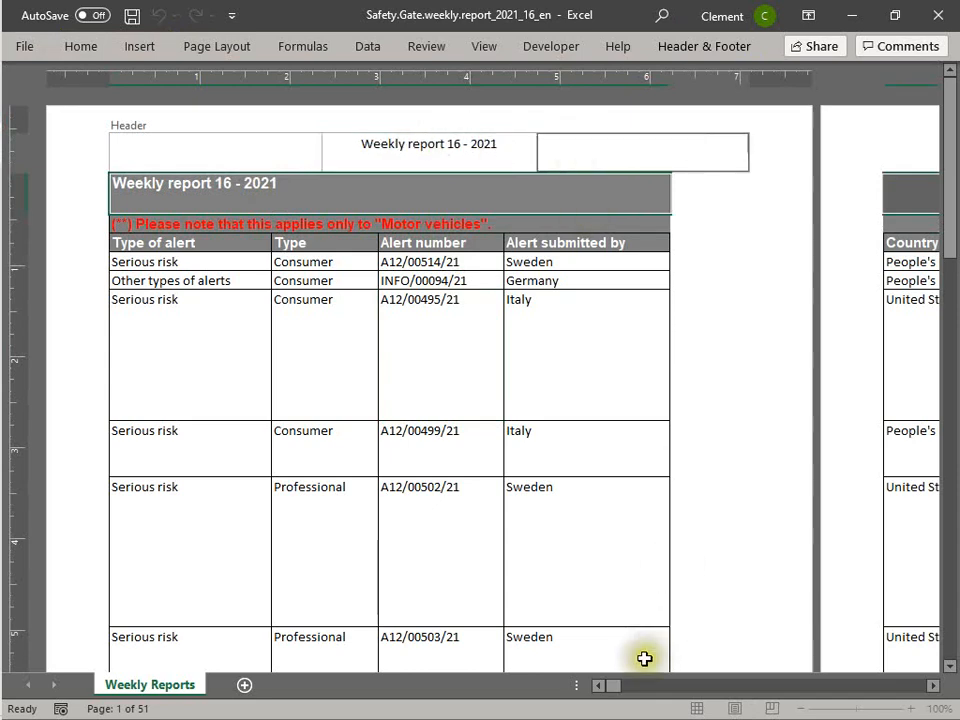
pyautogui.click(922, 155)
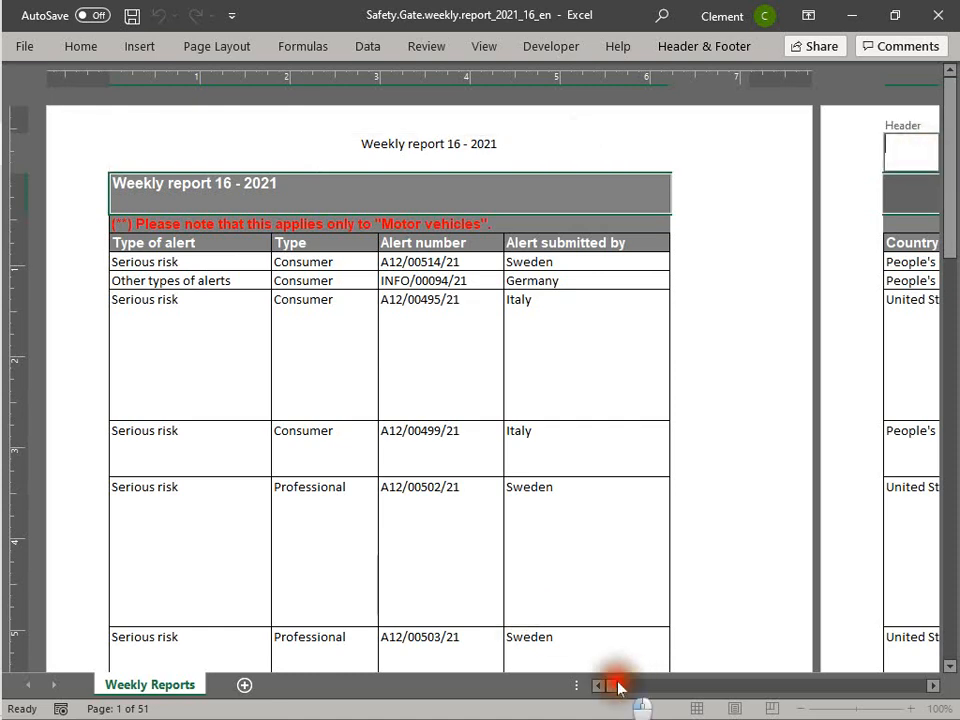
pyautogui.moveTo(618, 686); pyautogui.dragTo(564, 688)
# - Select the header text and enlarge its font to 18 pt
pyautogui.moveTo(352, 150); pyautogui.dragTo(568, 247)
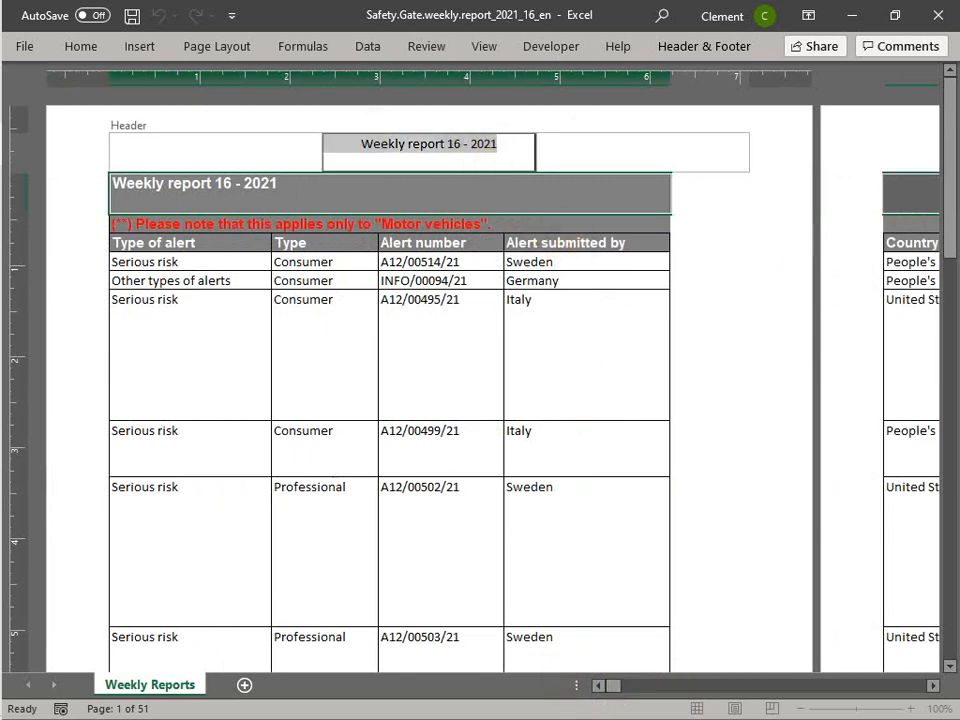
pyautogui.click(84, 46)
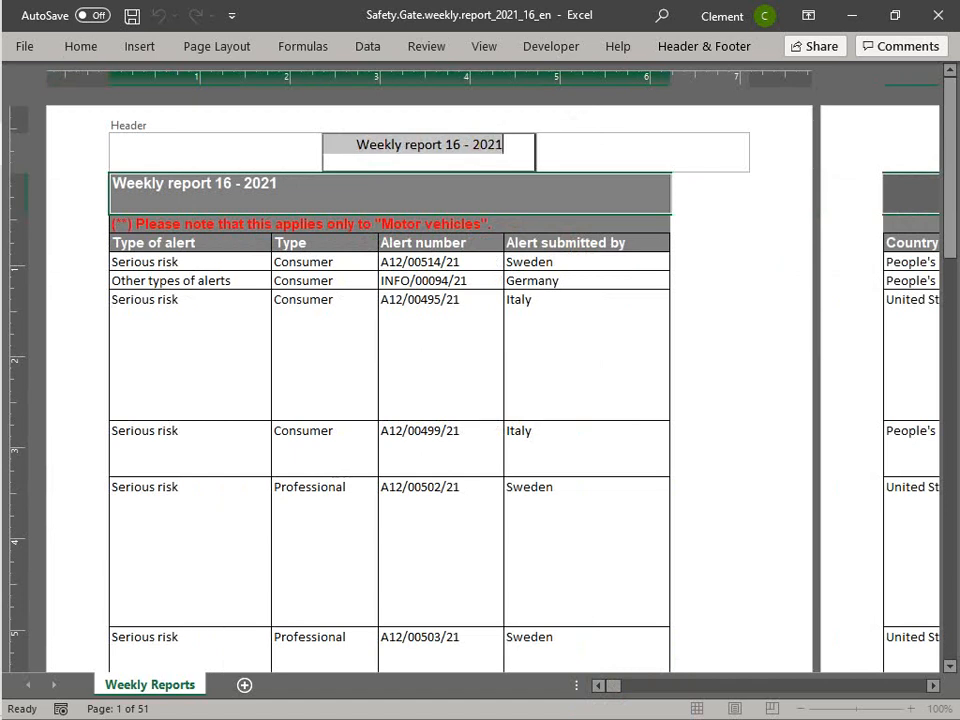
pyautogui.hotkey('alt', 'h')
pyautogui.press('f')
pyautogui.press('g')
pyautogui.hotkey('alt', 'h')
pyautogui.press('f')
pyautogui.press('g')
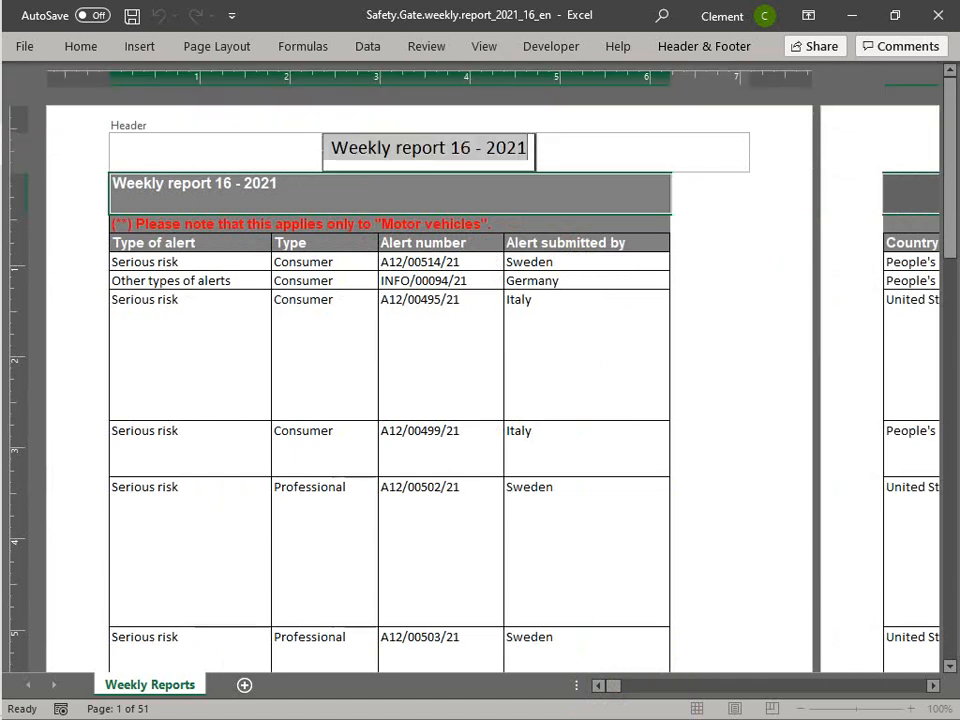
pyautogui.hotkey('alt', 'h')
pyautogui.press('f')
pyautogui.press('g')
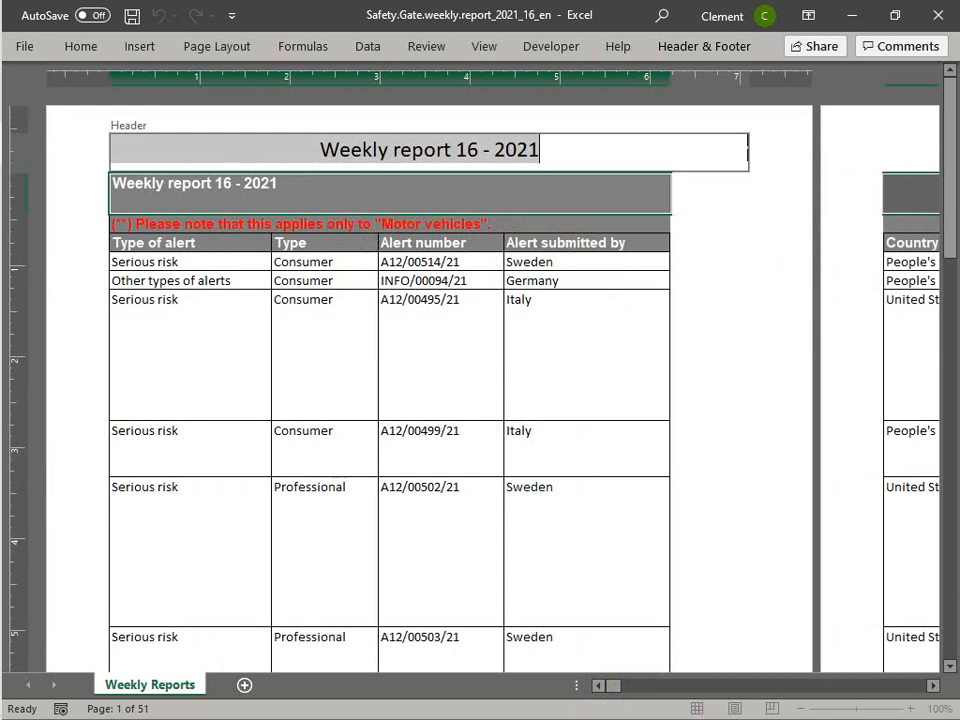
# - Make the header text red and bold, then leave the header
pyautogui.hotkey('alt', 'h')
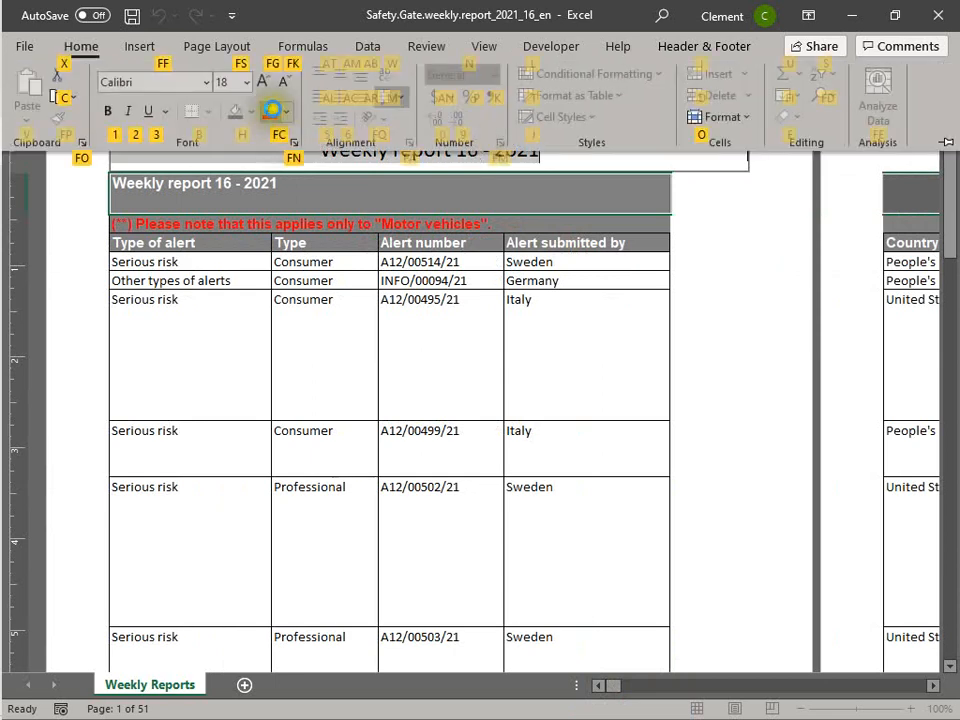
pyautogui.click(268, 110)
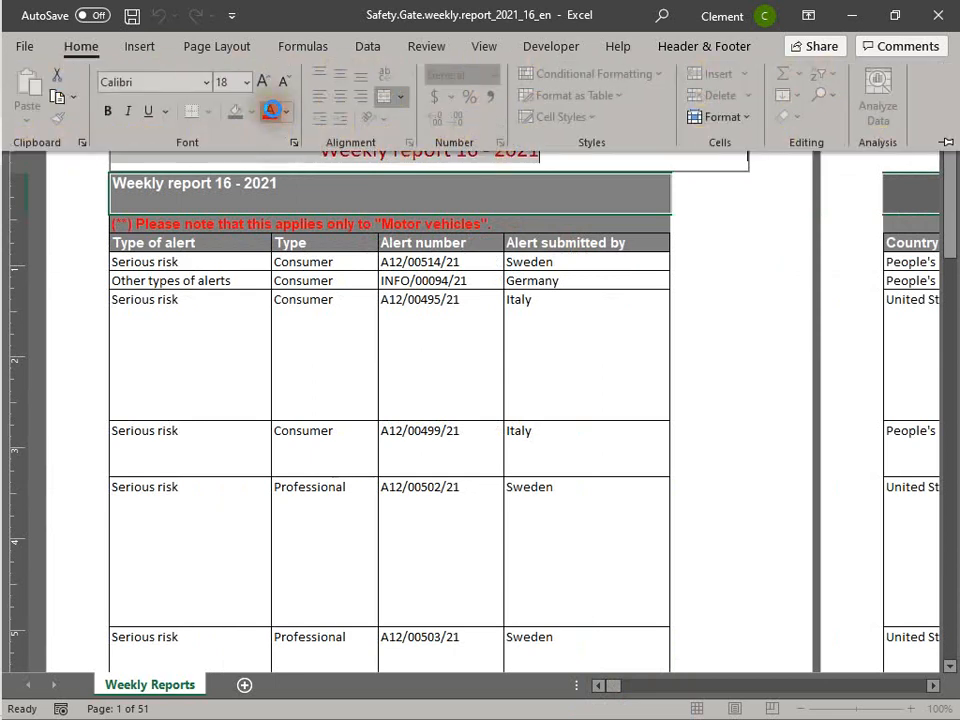
pyautogui.click(105, 112)
pyautogui.click(750, 231)
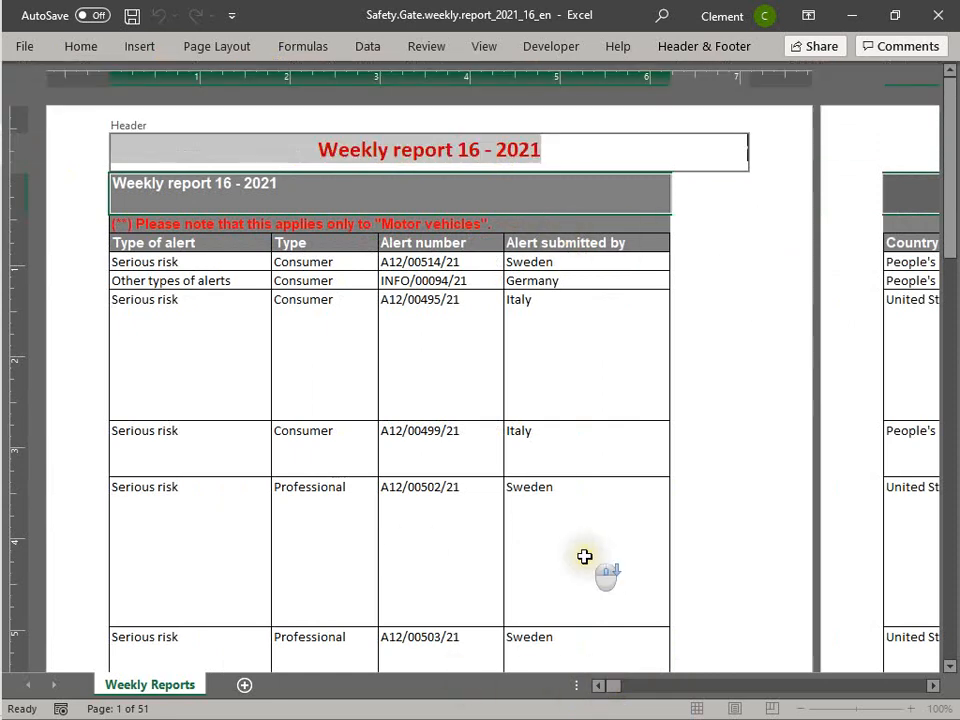
pyautogui.click(735, 525)
# - Enter "From Quality Department" in the centre section of the page footer
pyautogui.scroll(-10, 735, 525)
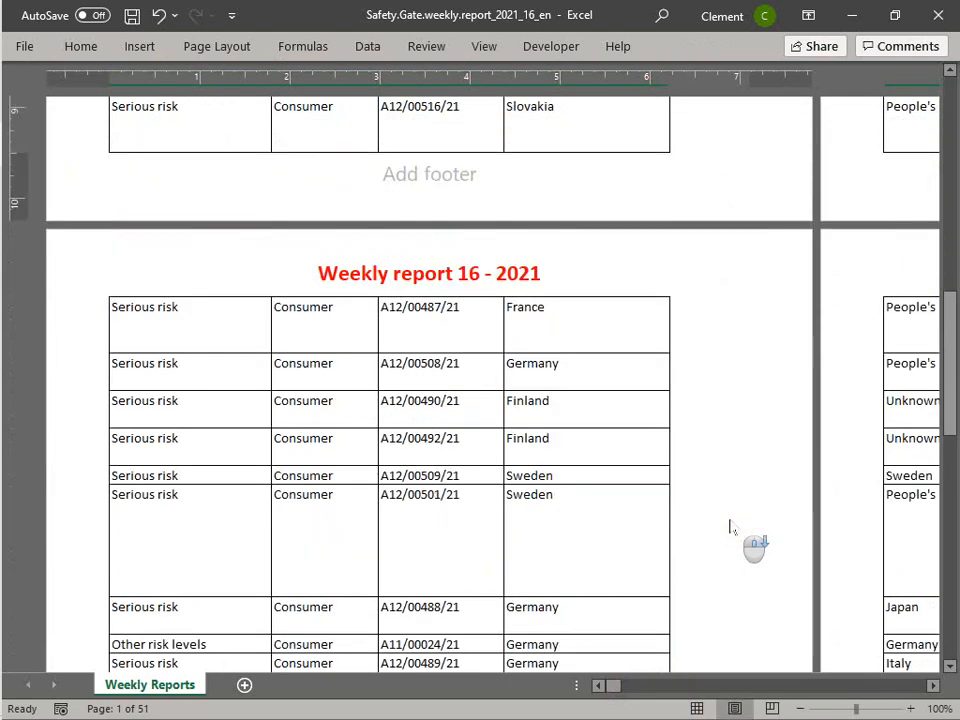
pyautogui.scroll(-15, 730, 527)
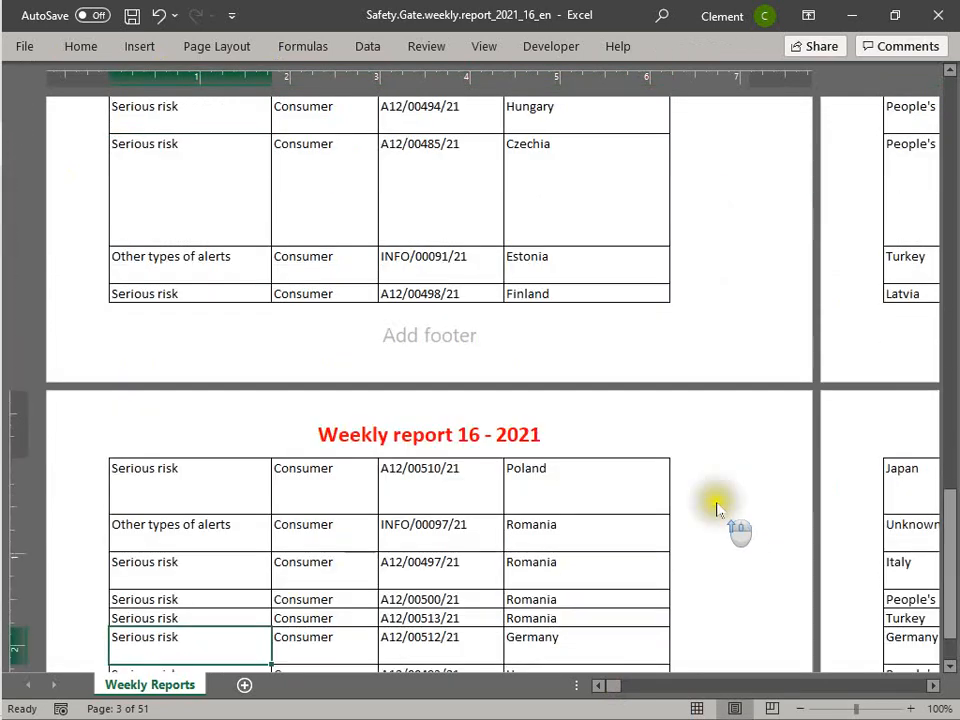
pyautogui.scroll(15, 700, 492)
pyautogui.scroll(-5, 694, 478)
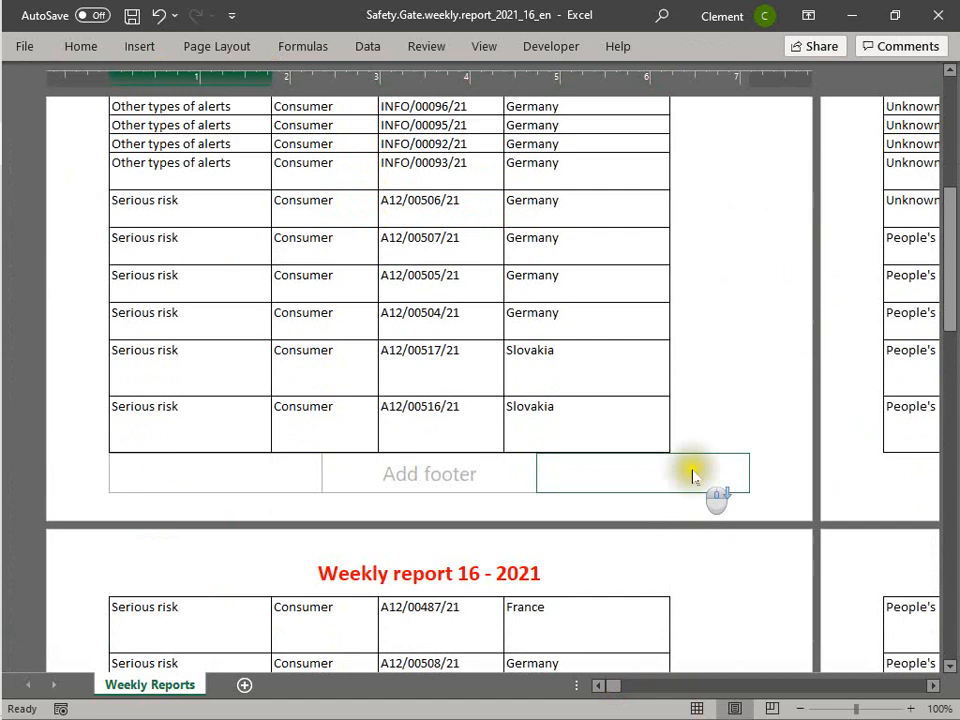
pyautogui.click(400, 478)
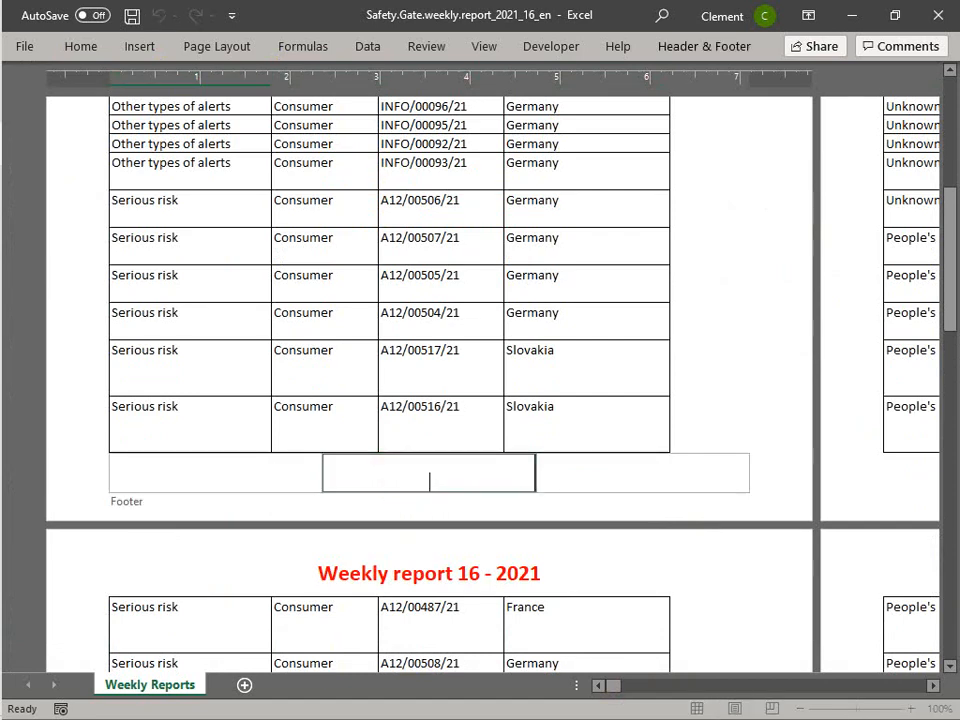
pyautogui.write('From Quality Departme')
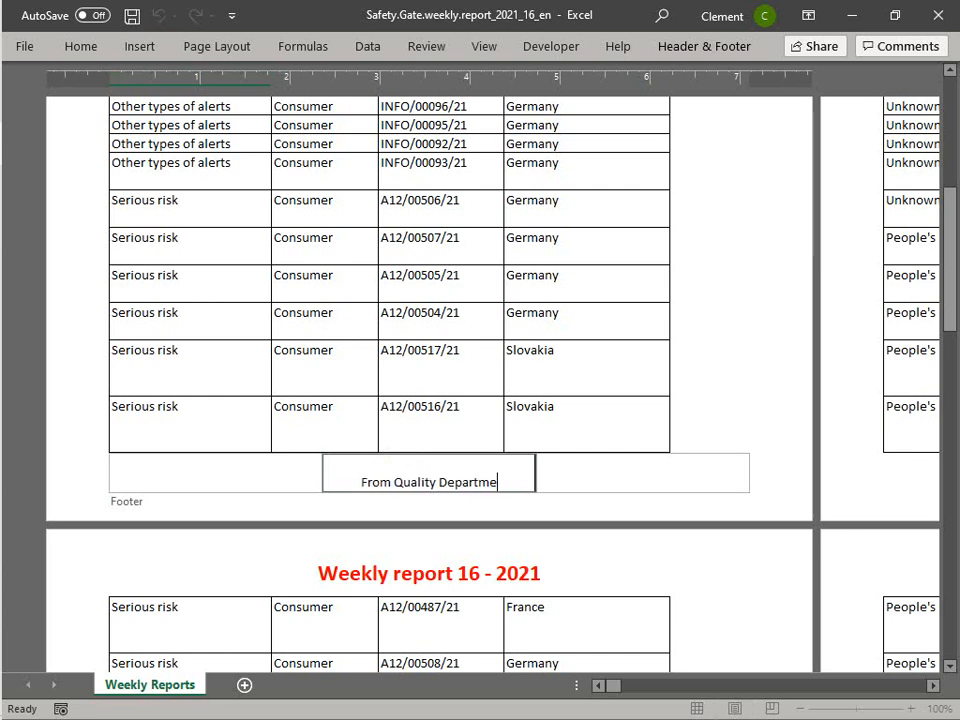
pyautogui.write('nt')
pyautogui.press('Tab')
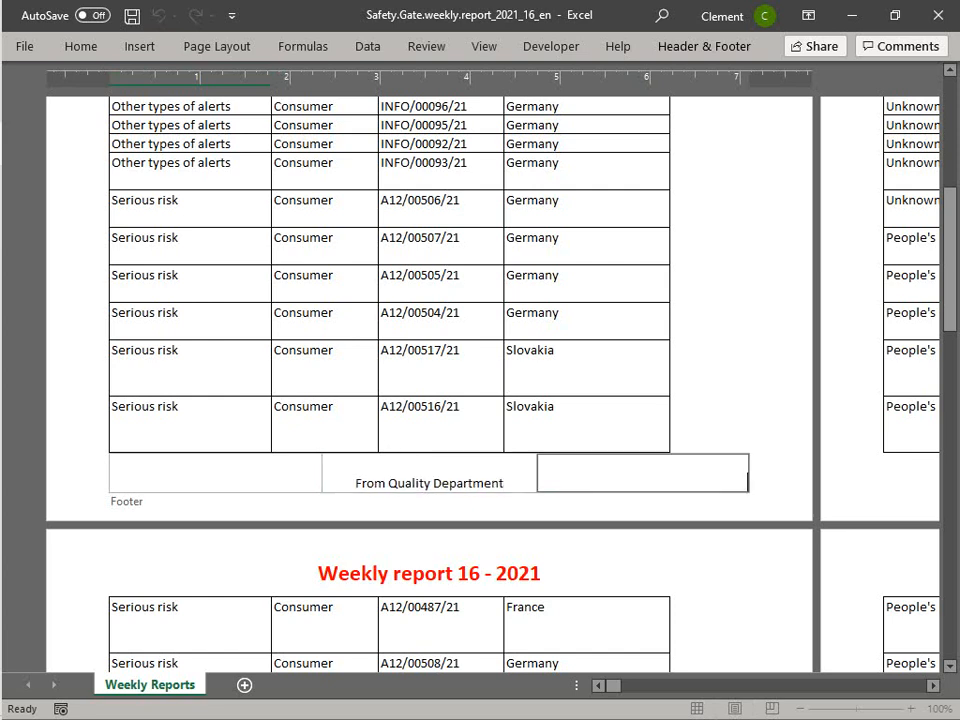
# - Enter the date 2021-04-18 in the right section of the page footer
pyautogui.click(615, 466)
pyautogui.write('2021-04-18')
pyautogui.press('Return')
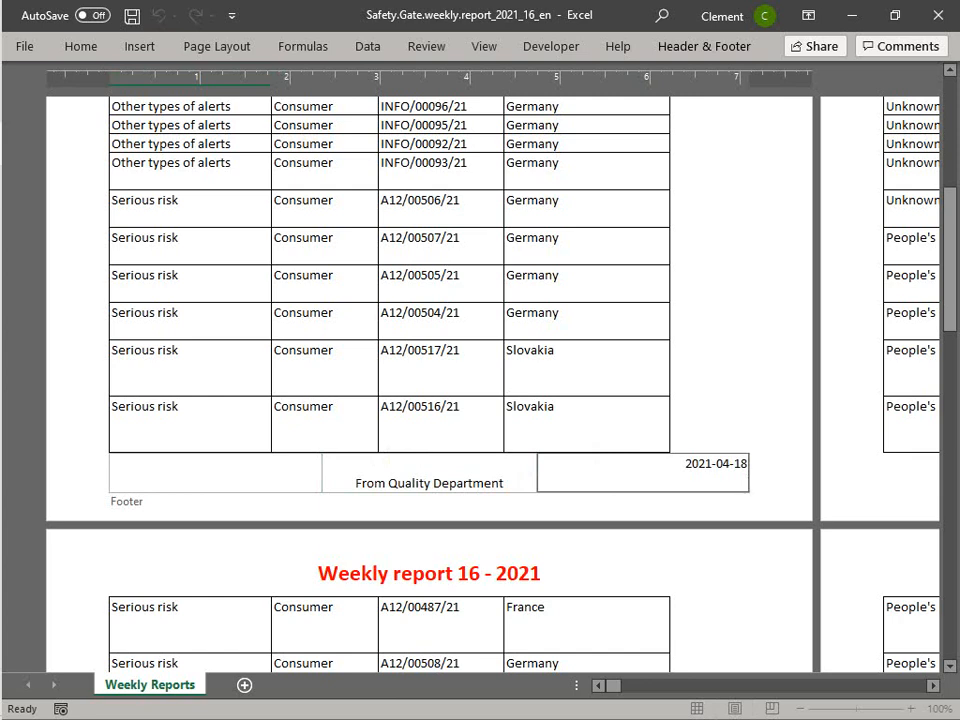
pyautogui.click(214, 476)
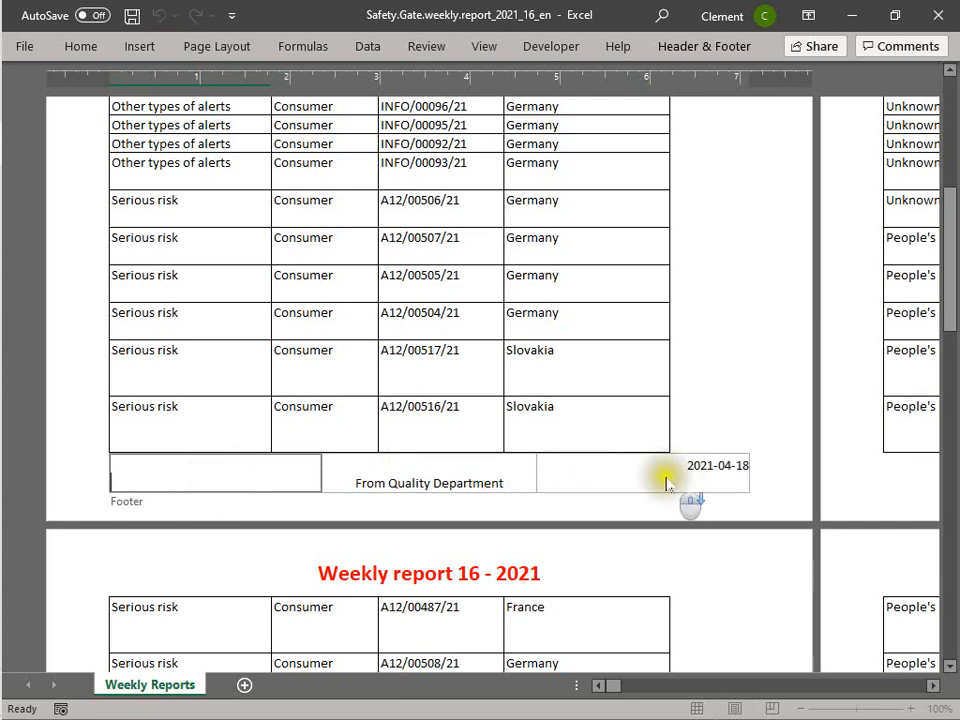
# - Leave header and footer editing and switch the worksheet back to Normal view
pyautogui.click(707, 566)
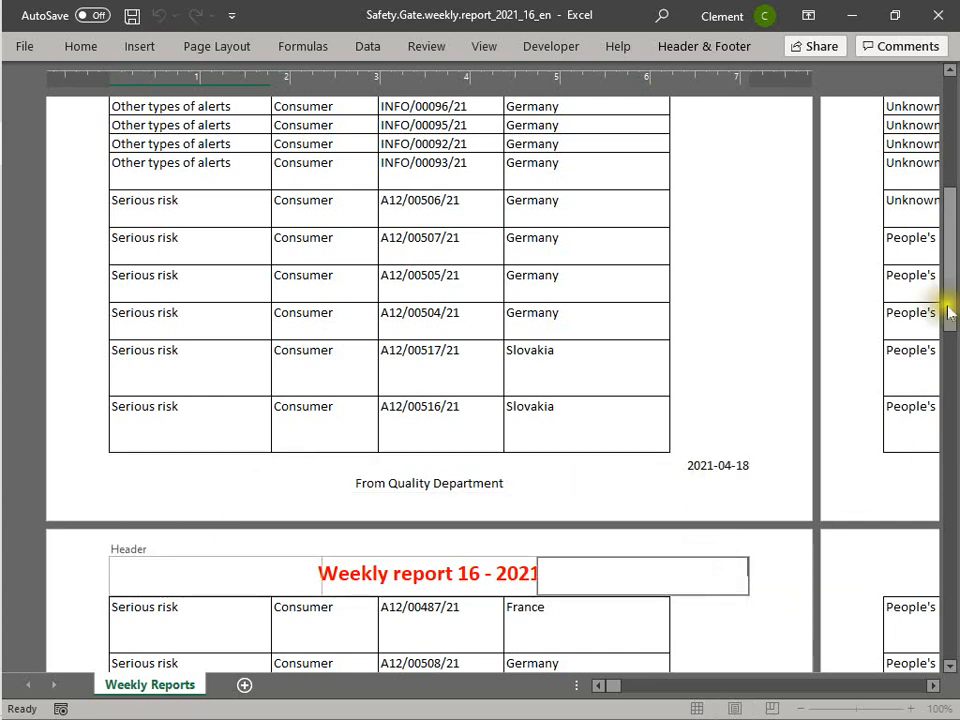
pyautogui.moveTo(945, 306); pyautogui.dragTo(900, 210)
pyautogui.click(500, 309)
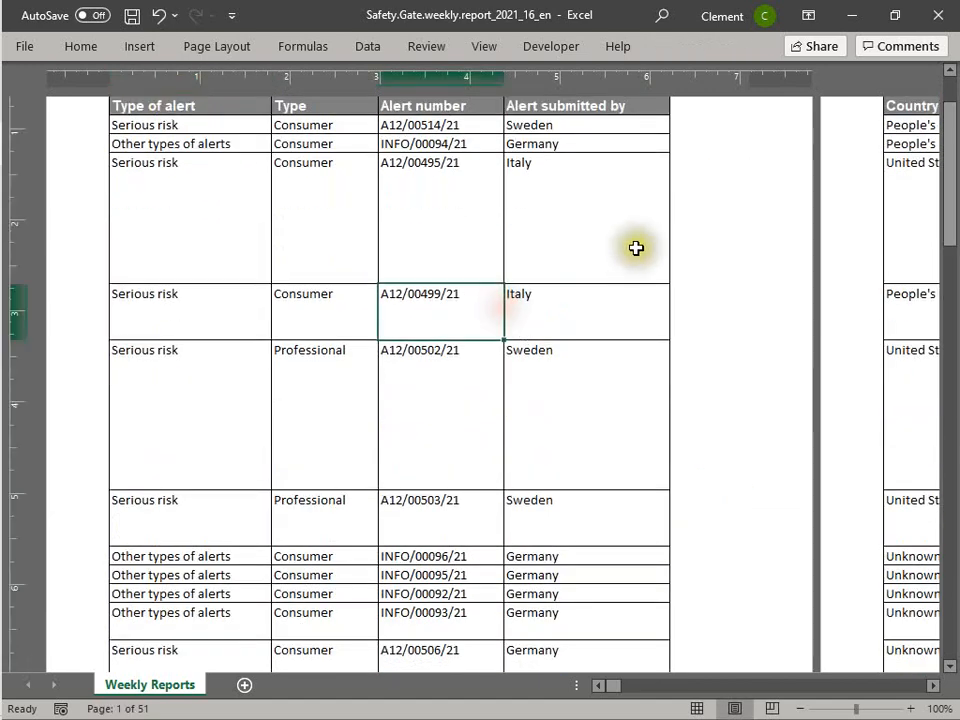
pyautogui.scroll(1, 660, 250)
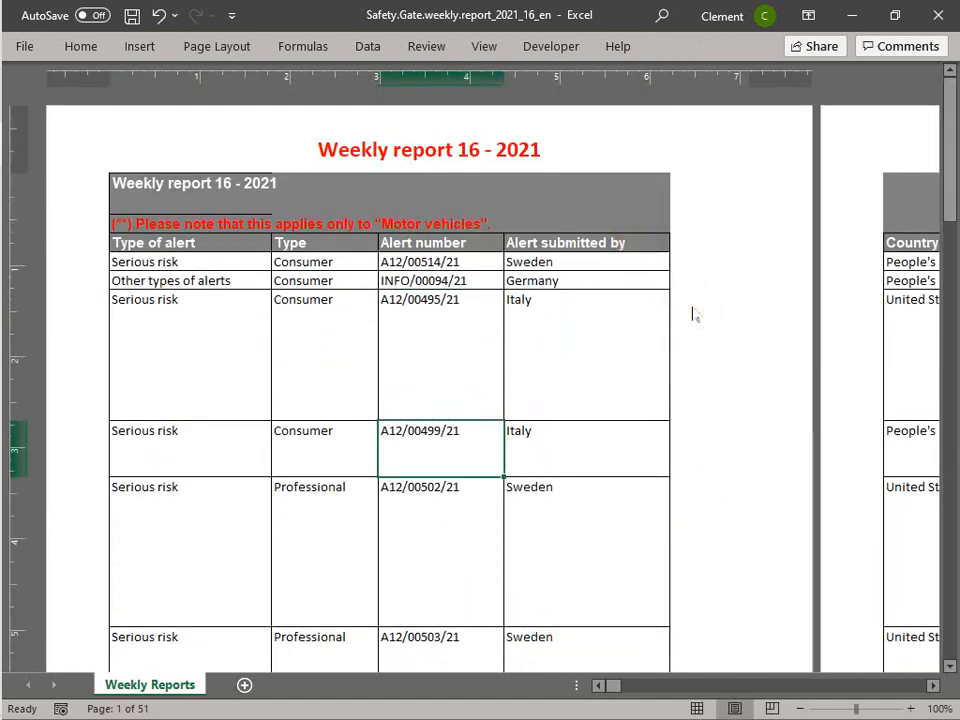
pyautogui.press('alt')
pyautogui.press('w')
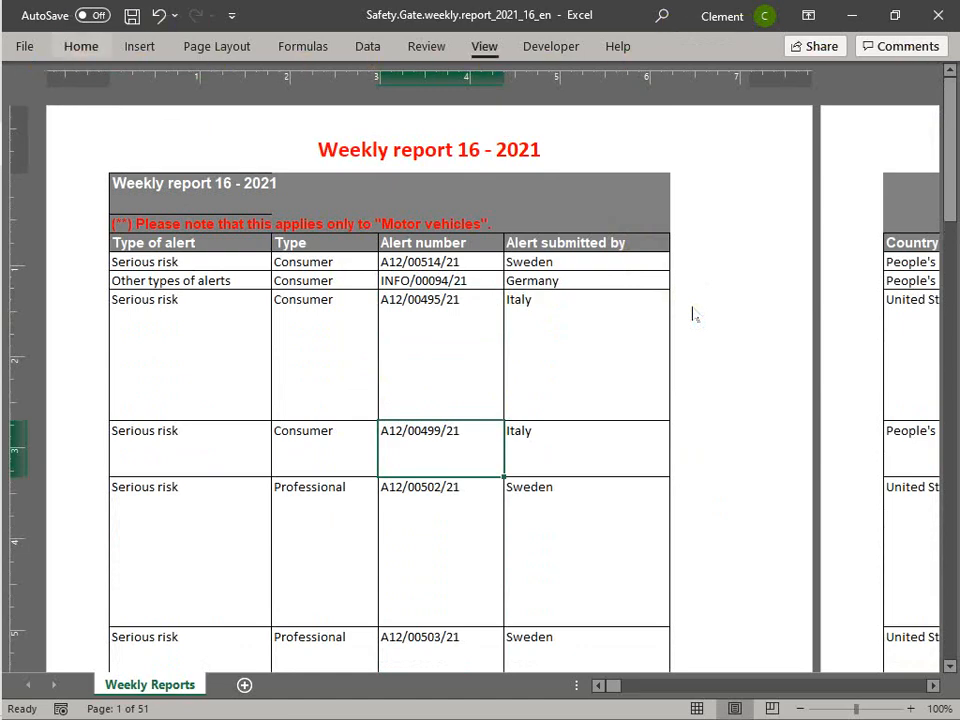
pyautogui.press('n')
pyautogui.click(580, 324)
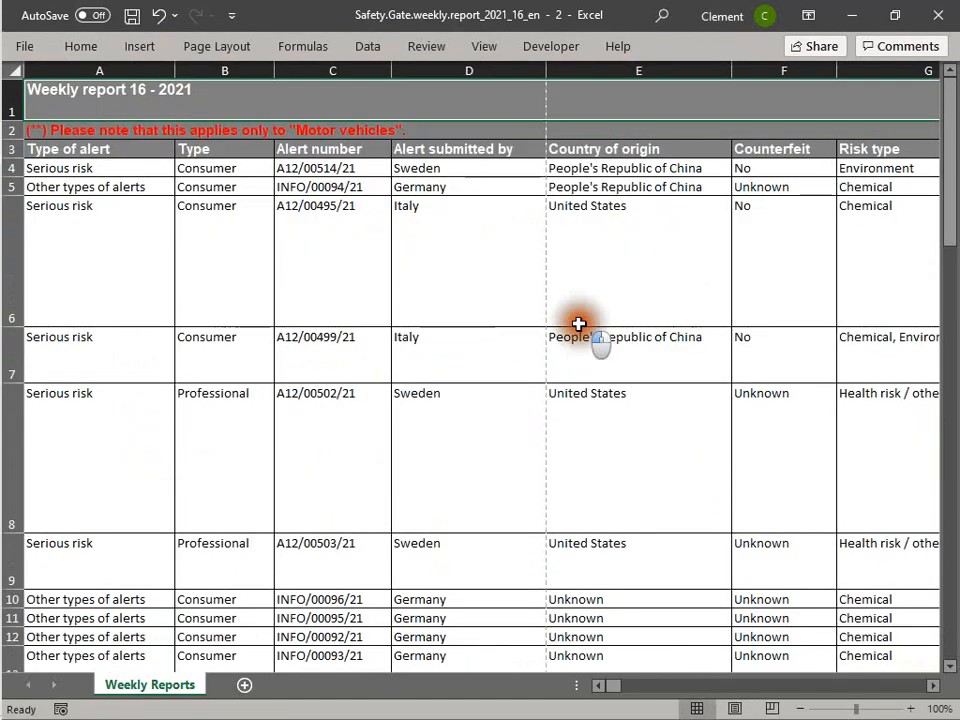
pyautogui.scroll(-8, 508, 435)
pyautogui.scroll(10, 508, 431)
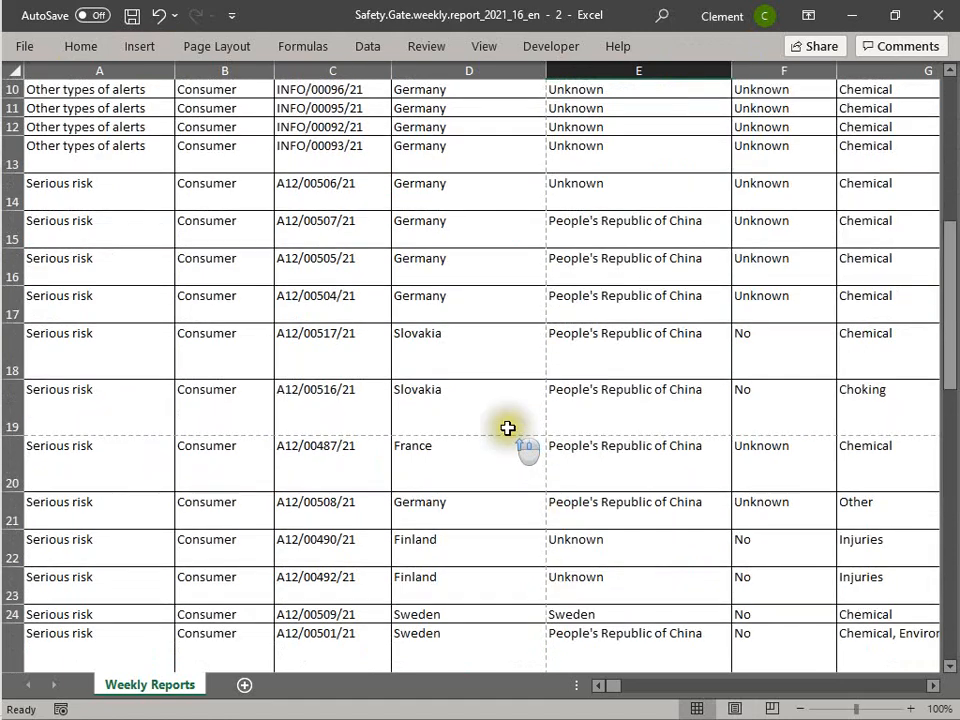
pyautogui.click(360, 372)
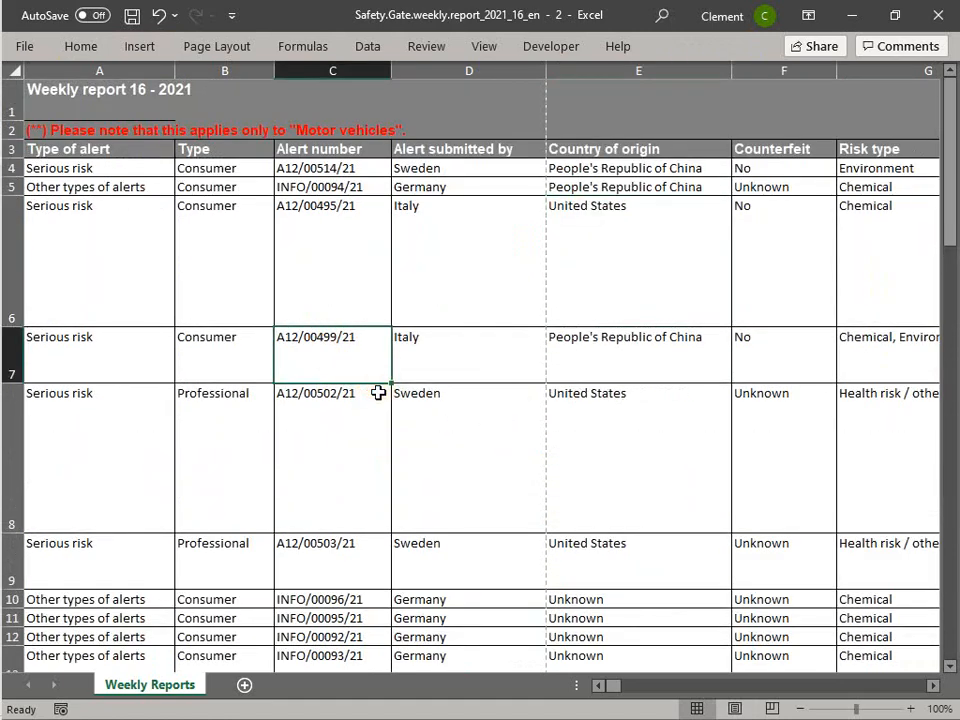
# - Open the print preview and page through it to check the header and footer on each page
pyautogui.press('alt')
pyautogui.press('f')
pyautogui.press('p')
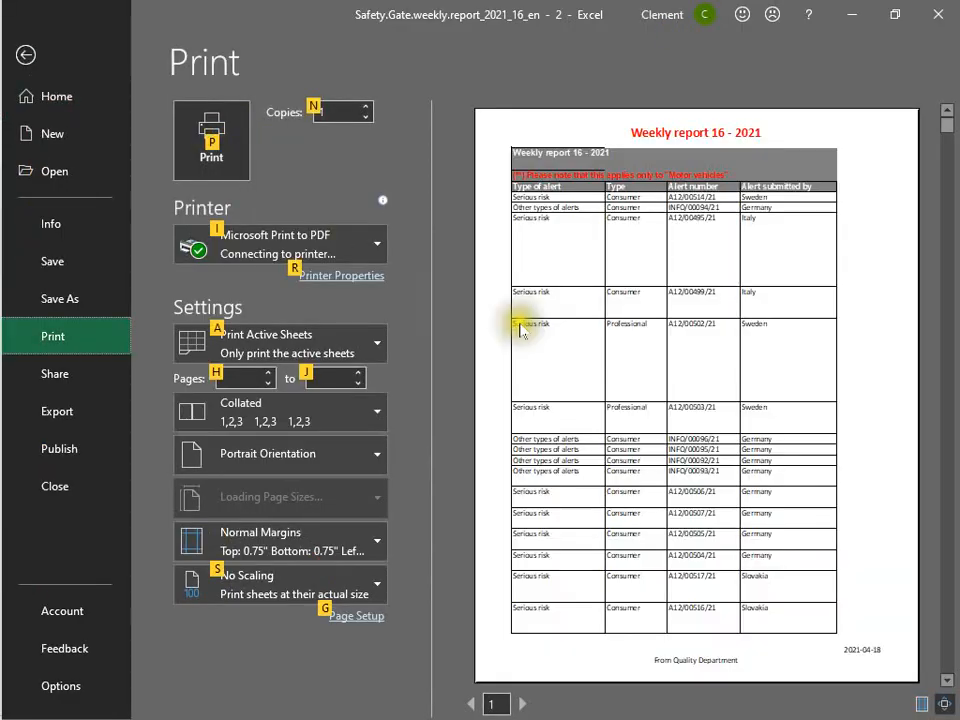
pyautogui.click(626, 343)
pyautogui.scroll(-1, 713, 263)
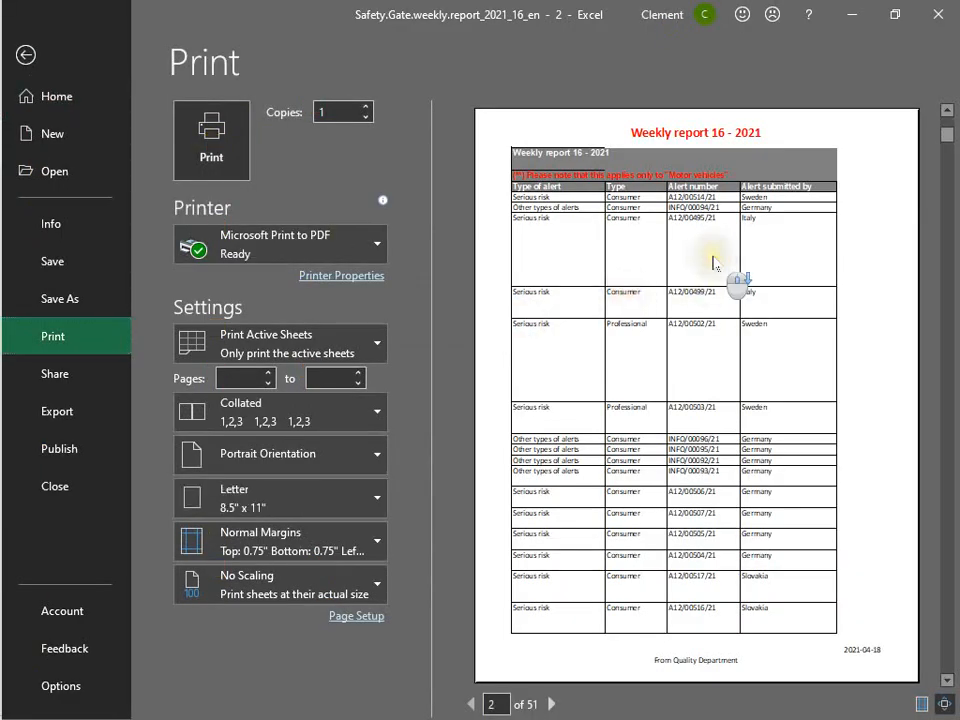
pyautogui.scroll(-2, 712, 265)
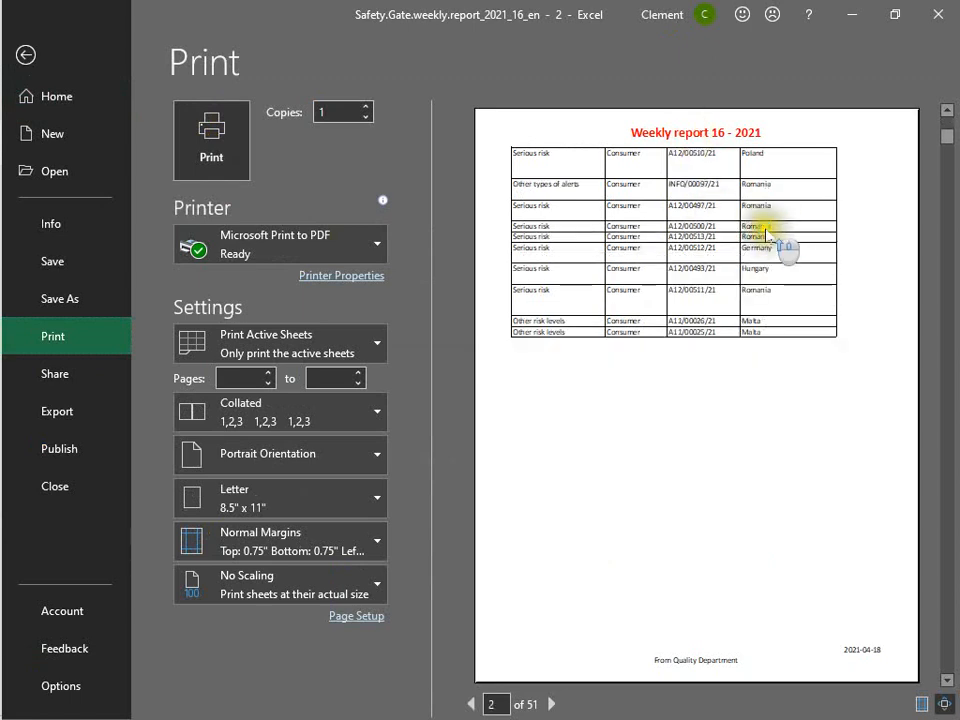
pyautogui.scroll(1, 740, 185)
pyautogui.scroll(-1, 745, 220)
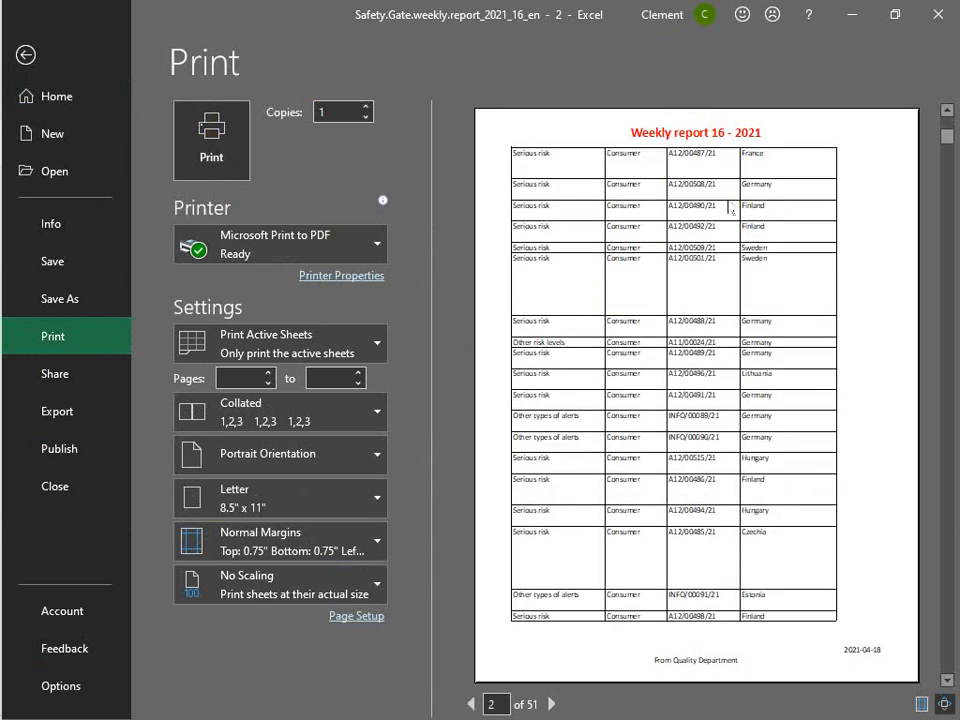
pyautogui.scroll(-1, 730, 210)
pyautogui.scroll(2, 742, 435)
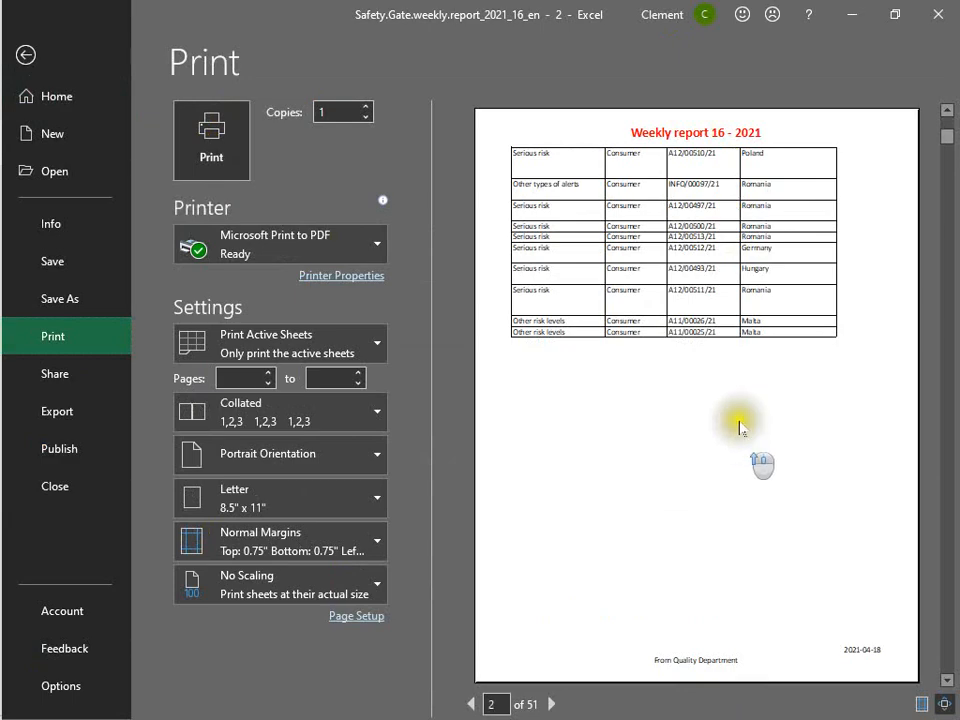
pyautogui.click(33, 57)
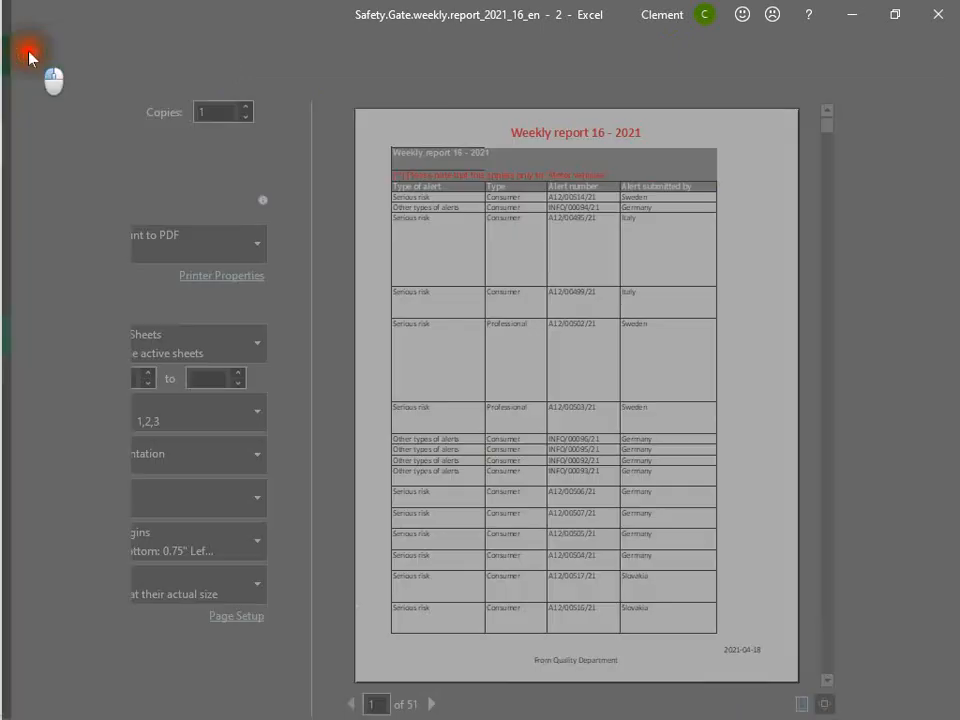
pyautogui.click(508, 282)
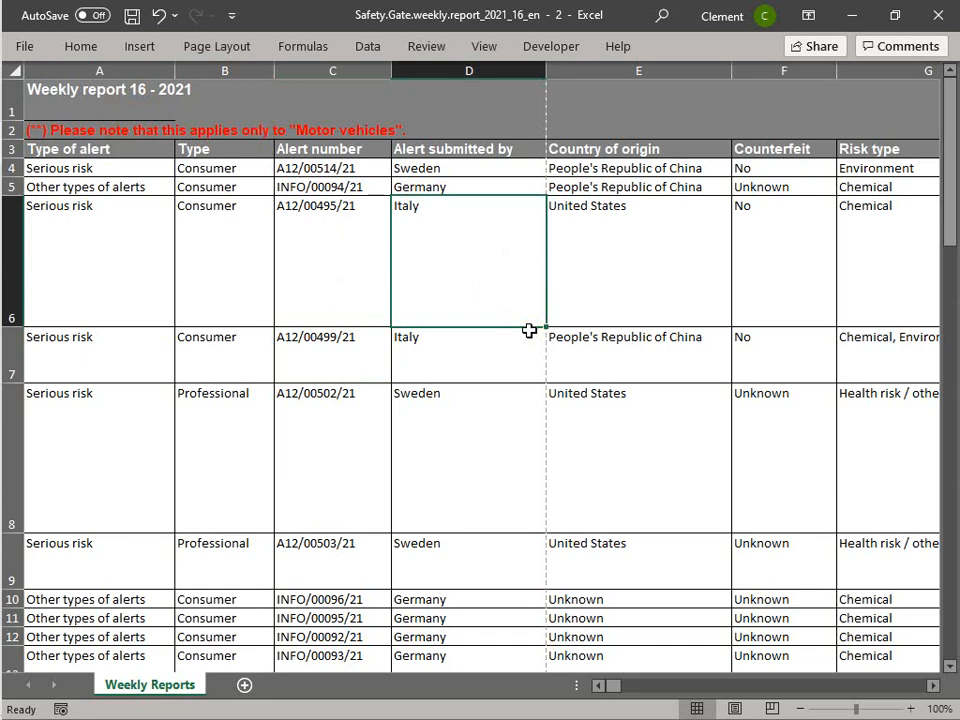
pyautogui.click(638, 285)
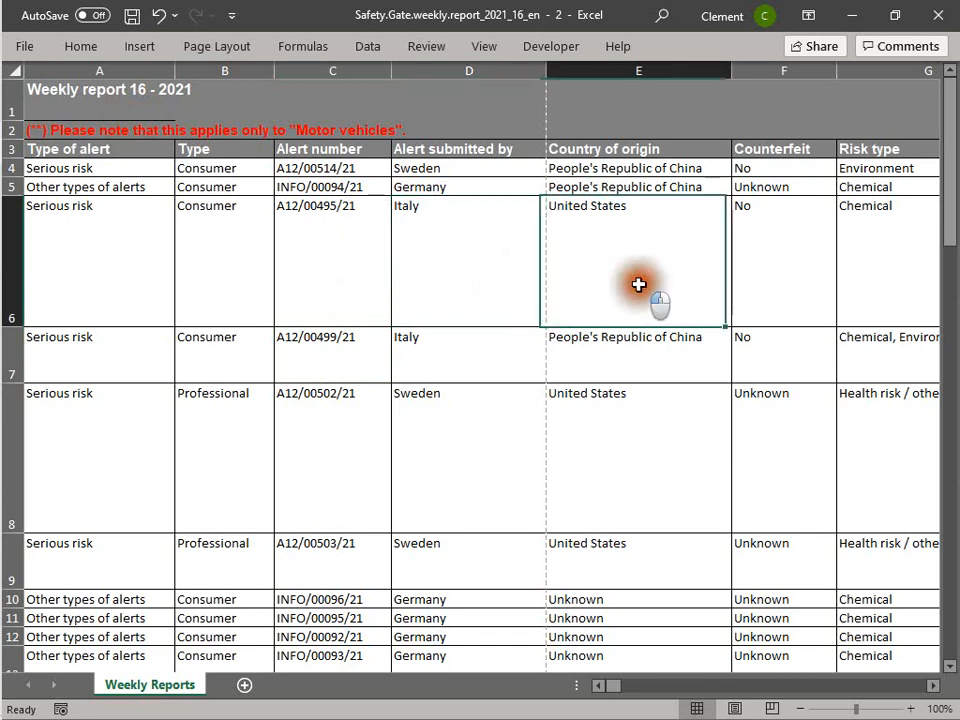
pyautogui.click(193, 287)
pyautogui.click(124, 268)
pyautogui.click(439, 289)
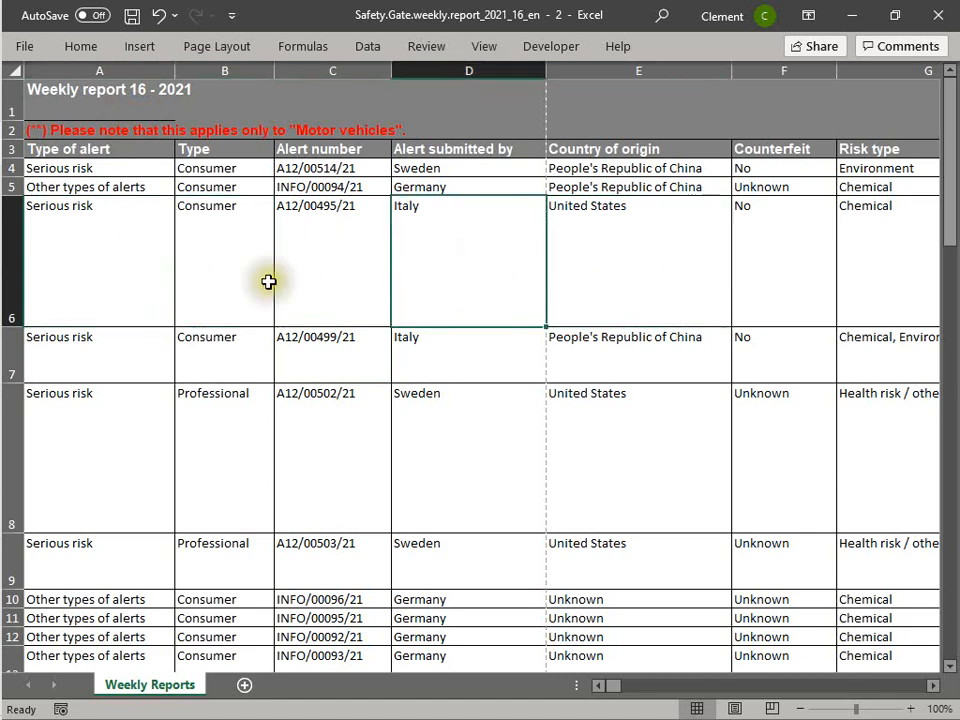
pyautogui.click(435, 257)
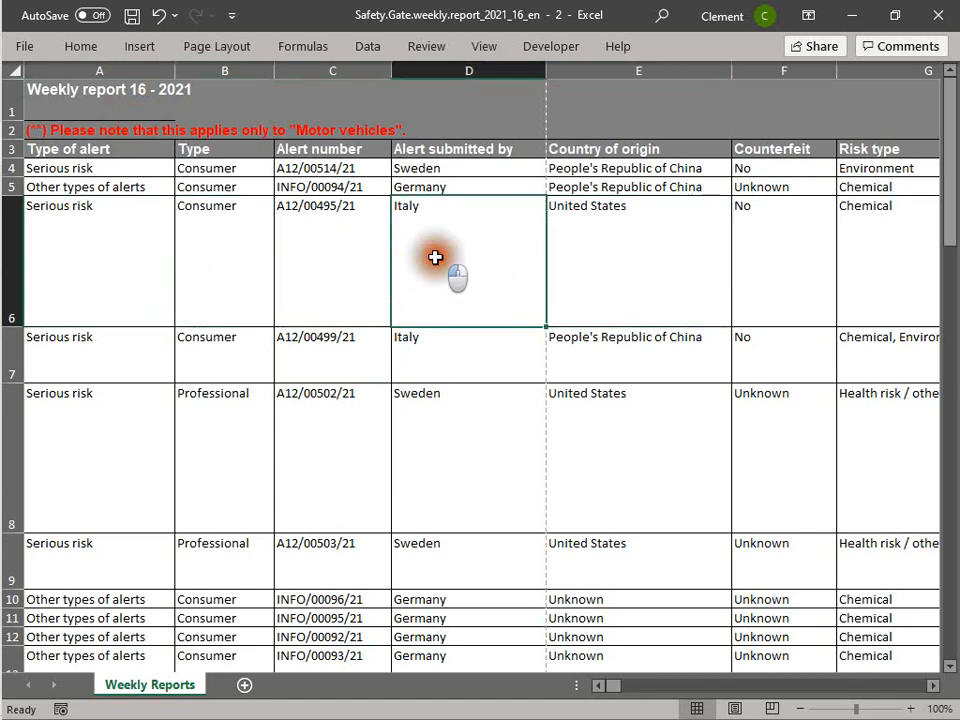
pyautogui.click(671, 246)
pyautogui.click(452, 251)
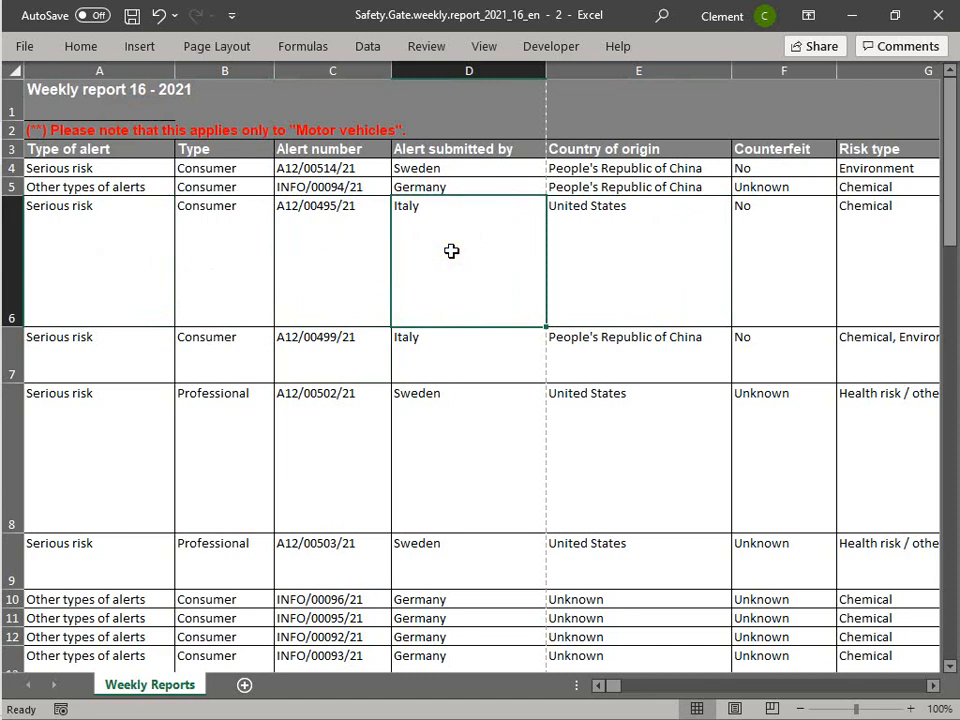
pyautogui.hotkey('alt', 'h')
pyautogui.press('f')
pyautogui.press('s')
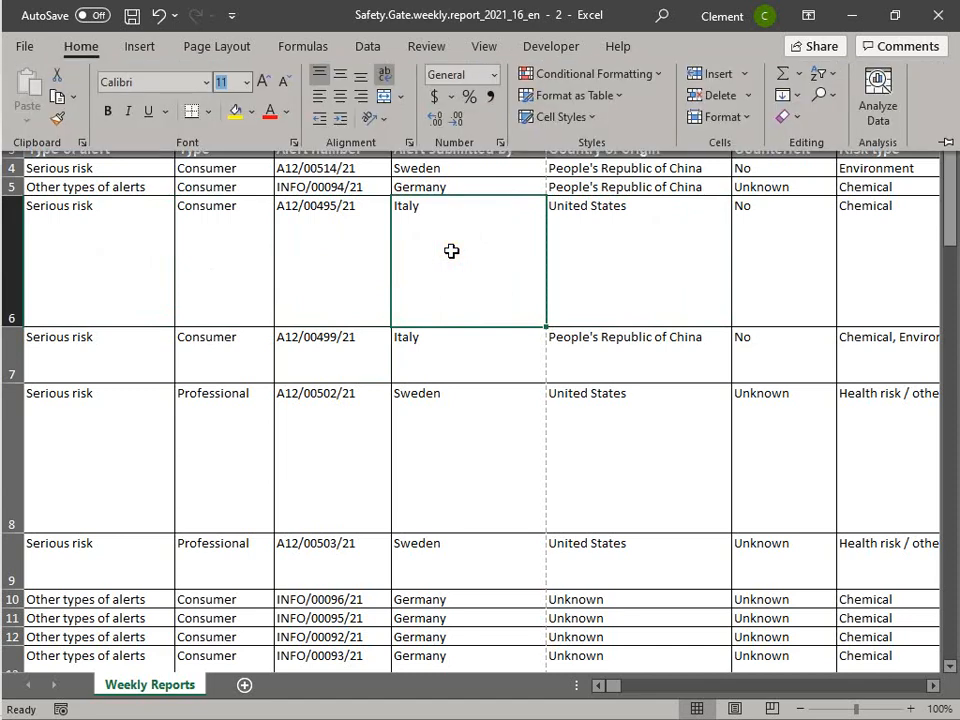
pyautogui.click(231, 225)
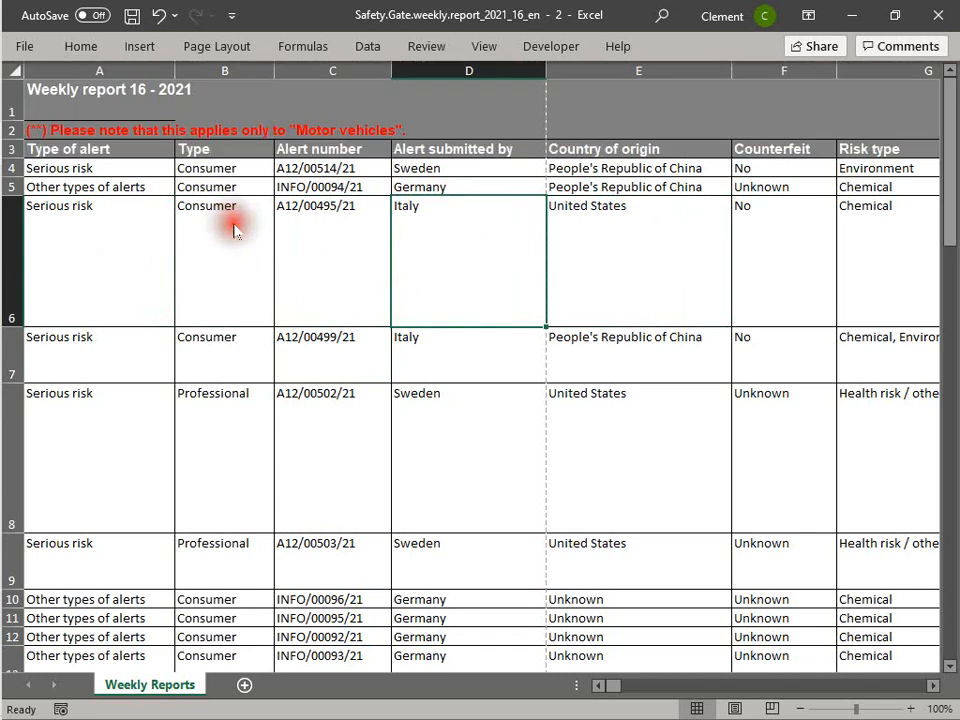
pyautogui.click(294, 309)
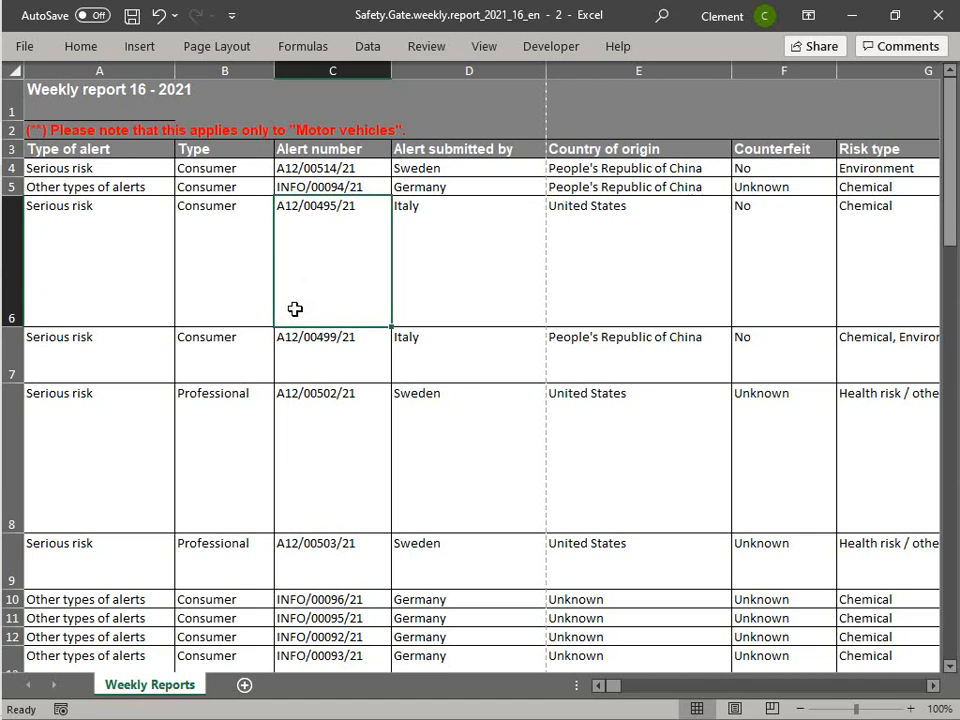
# - Publish the worksheet as a PDF named Safety.Gate.weekly.report_2021_16_en in the Downloads folder
pyautogui.hotkey('alt', 'f')
pyautogui.press('t')
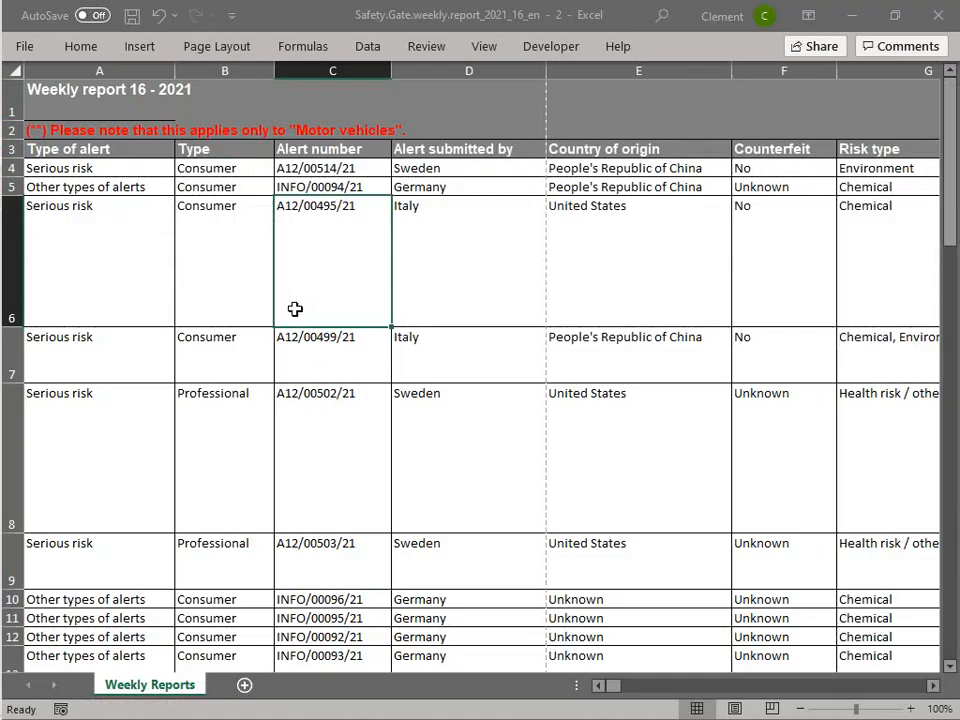
pyautogui.click(440, 519)
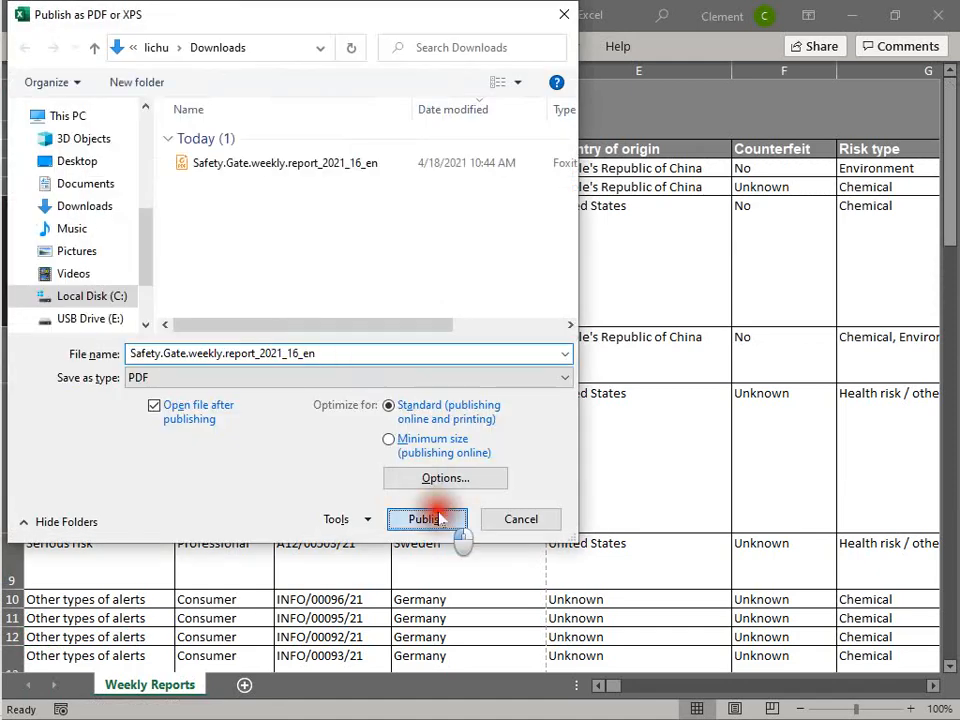
pyautogui.click(536, 371)
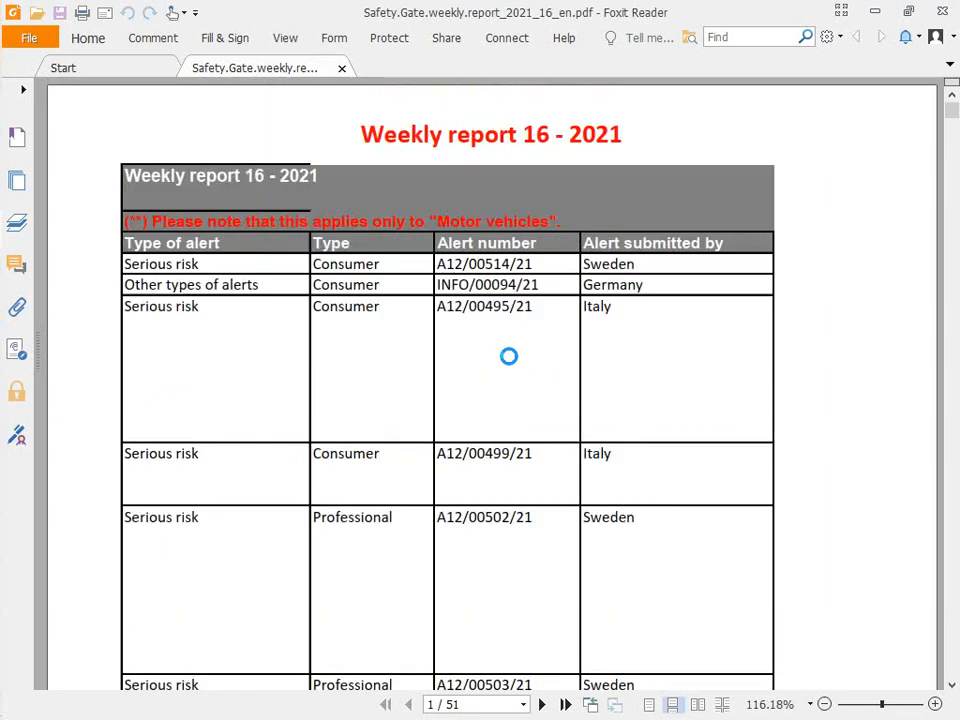
# - Scroll through the published PDF to review the header and footer on its pages, then close it
pyautogui.scroll(-7, 508, 356)
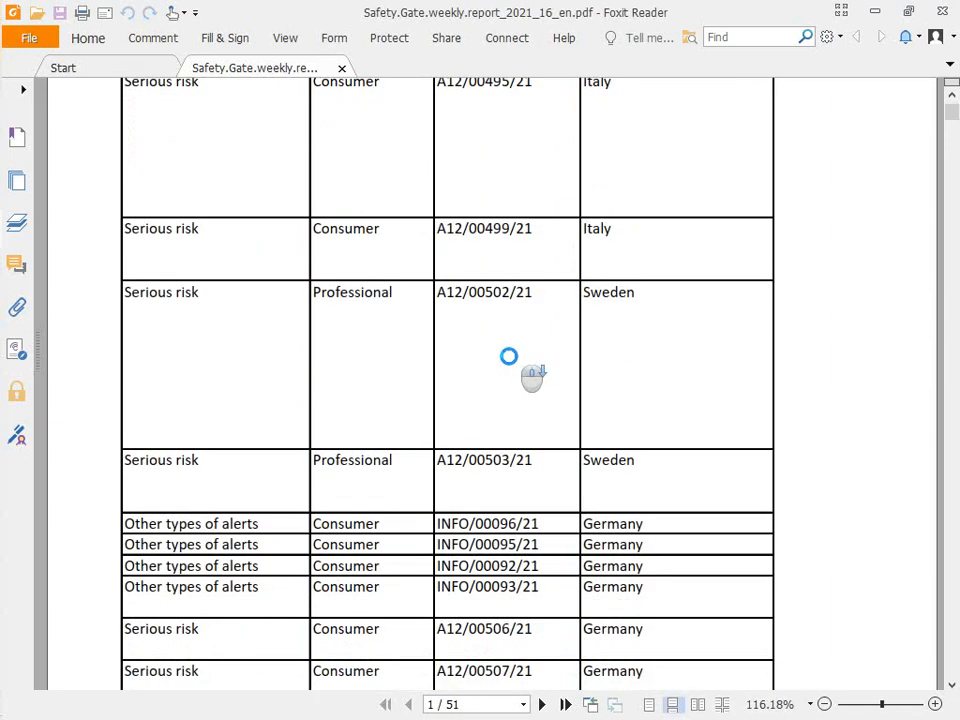
pyautogui.scroll(-10, 508, 356)
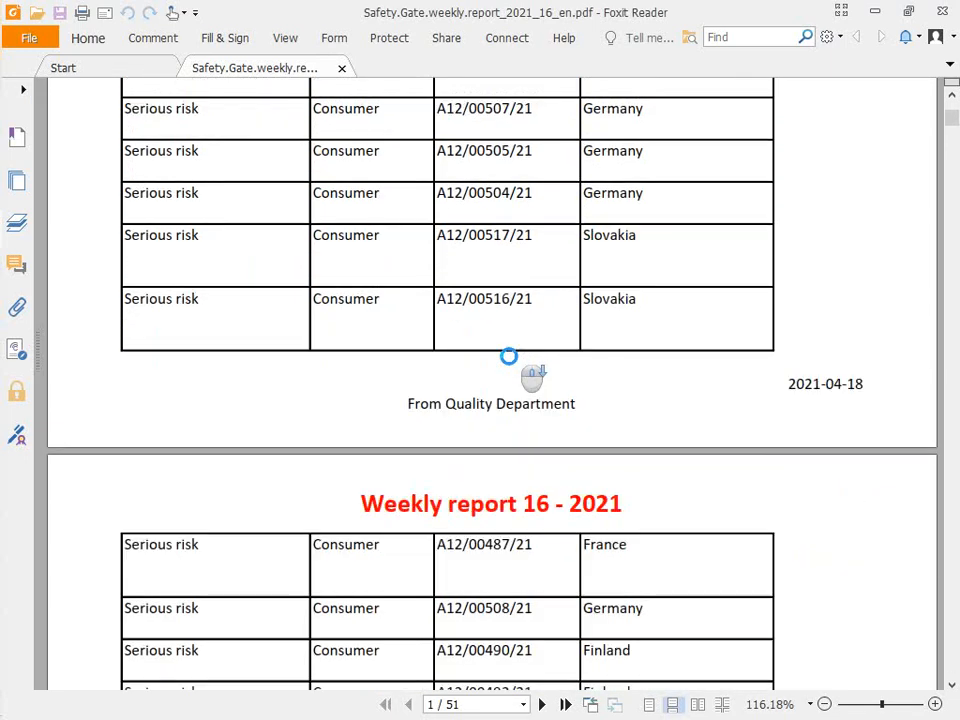
pyautogui.scroll(-2, 512, 388)
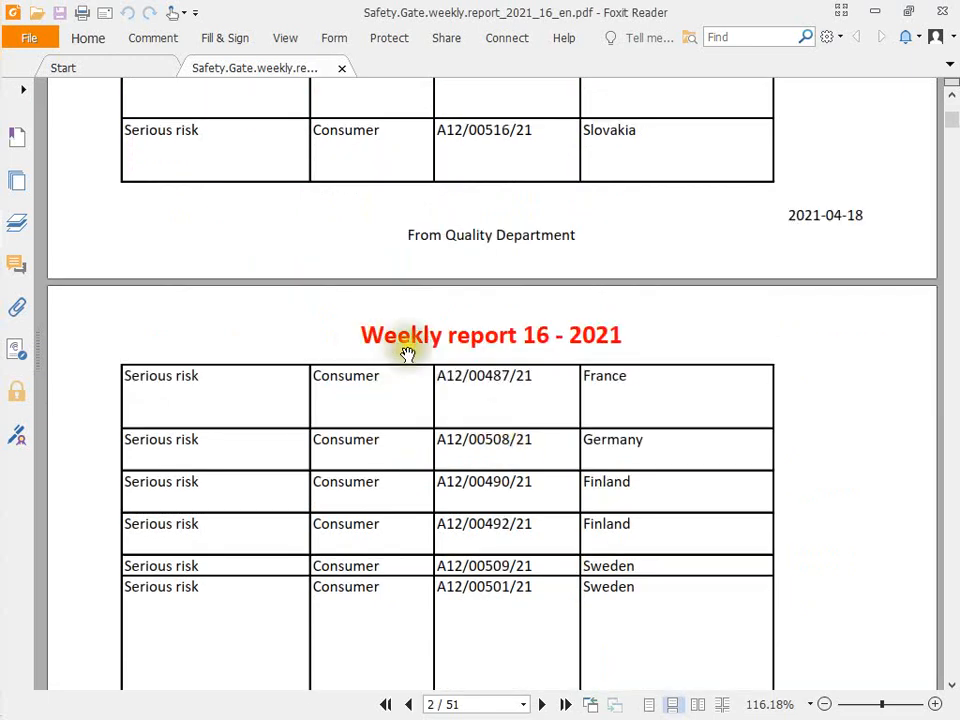
pyautogui.scroll(-13, 407, 352)
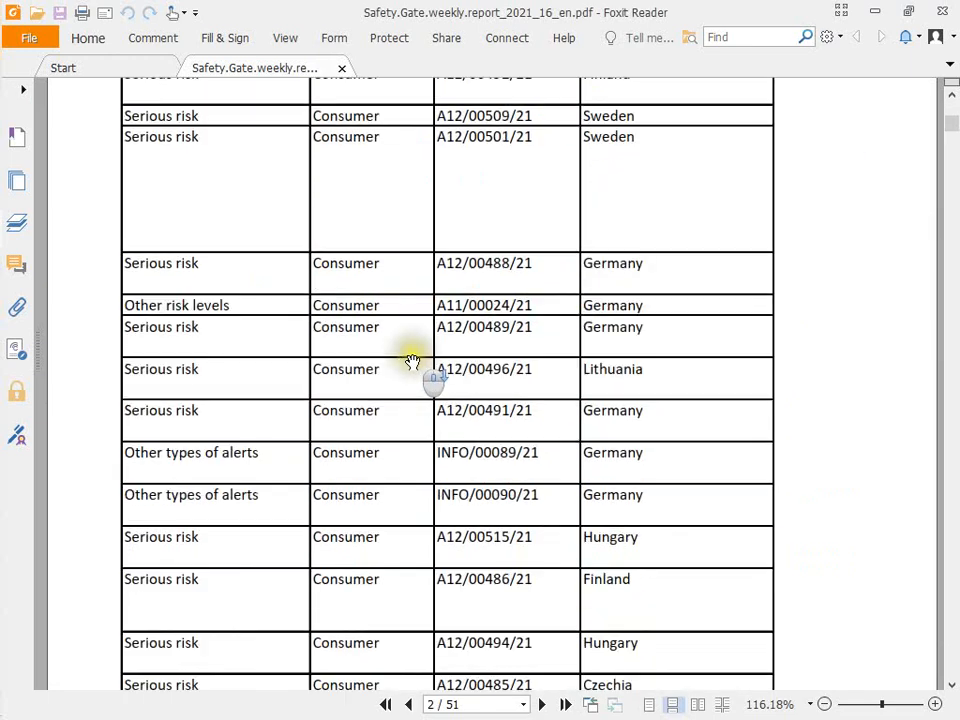
pyautogui.scroll(-4, 412, 361)
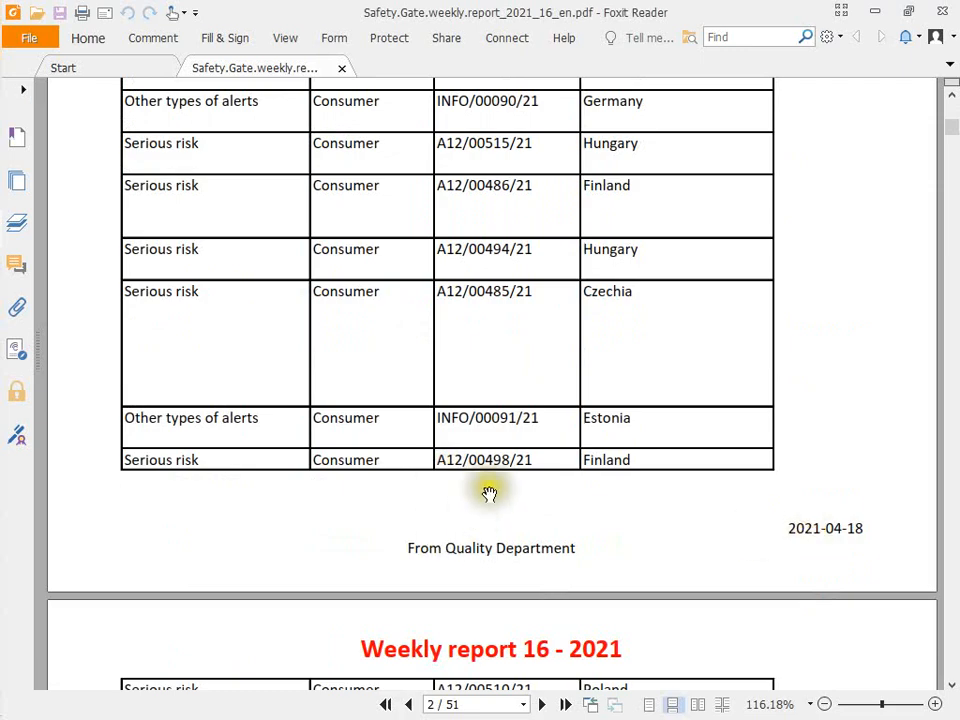
pyautogui.scroll(20, 485, 475)
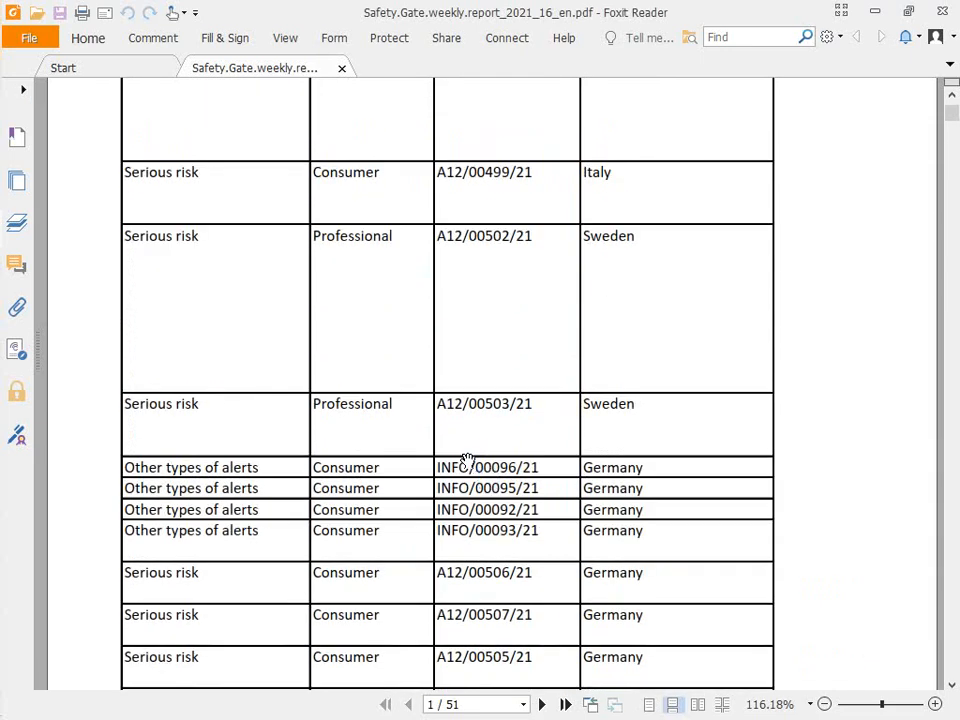
pyautogui.click(943, 12)
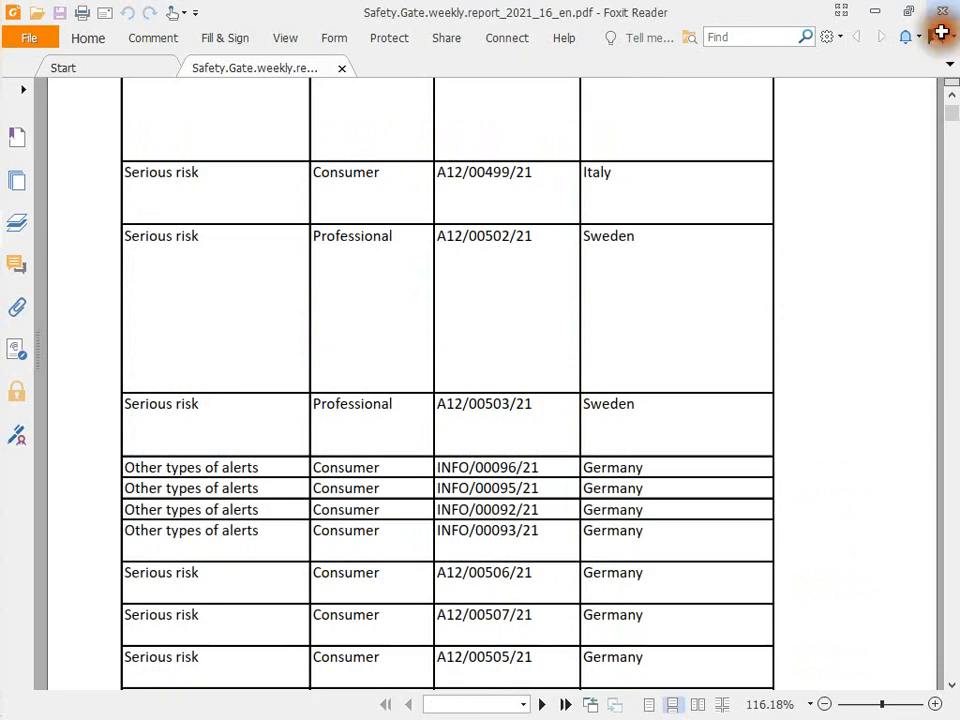
pyautogui.click(260, 285)
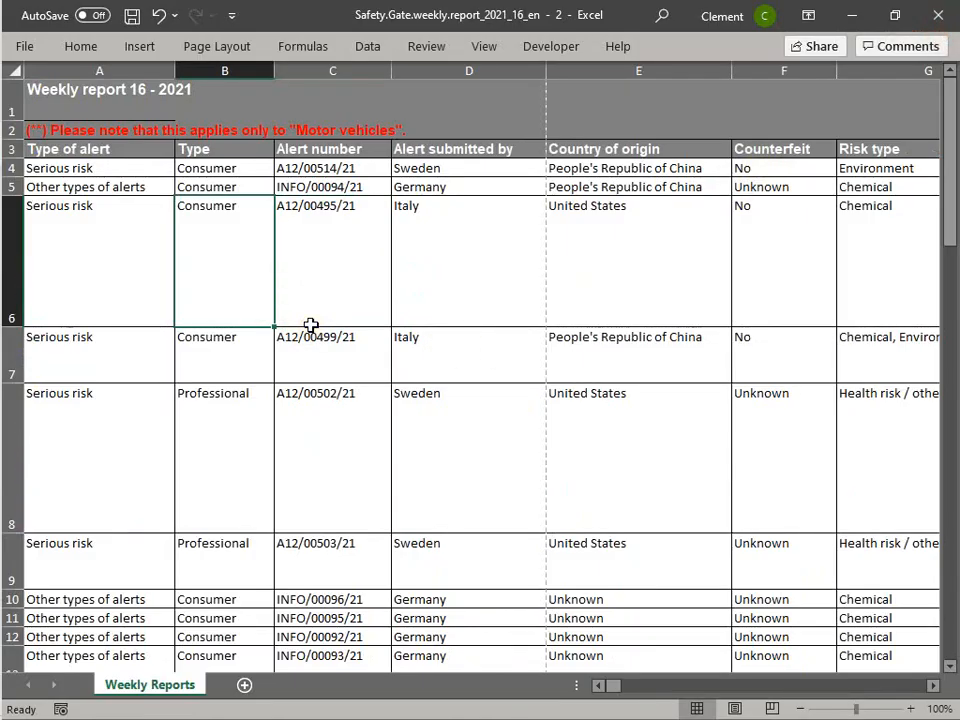
pyautogui.click(360, 431)
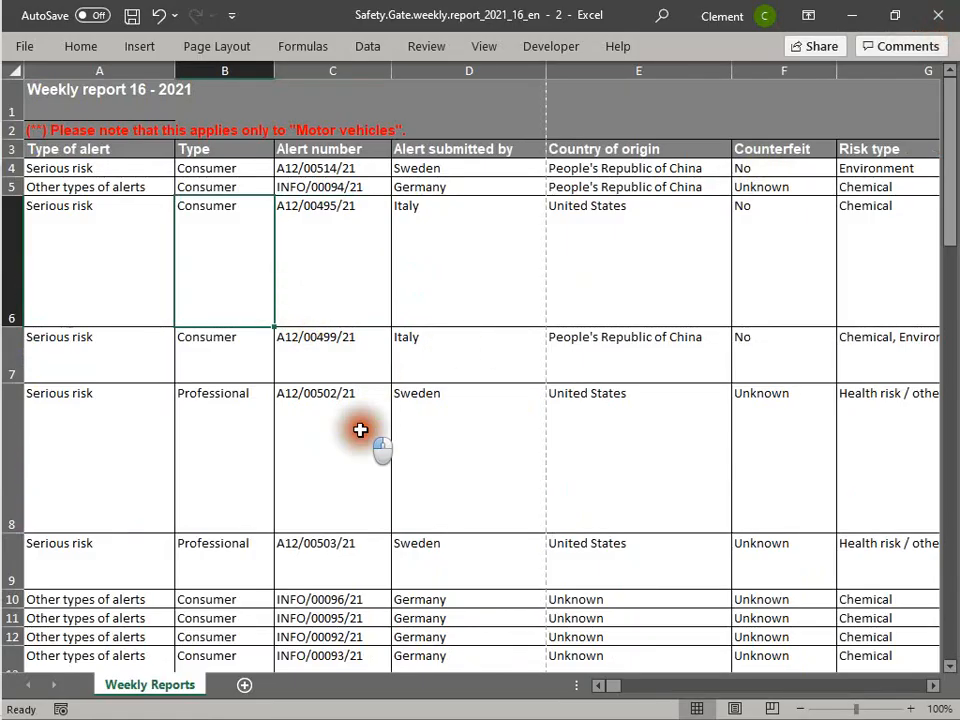
pyautogui.click(418, 445)
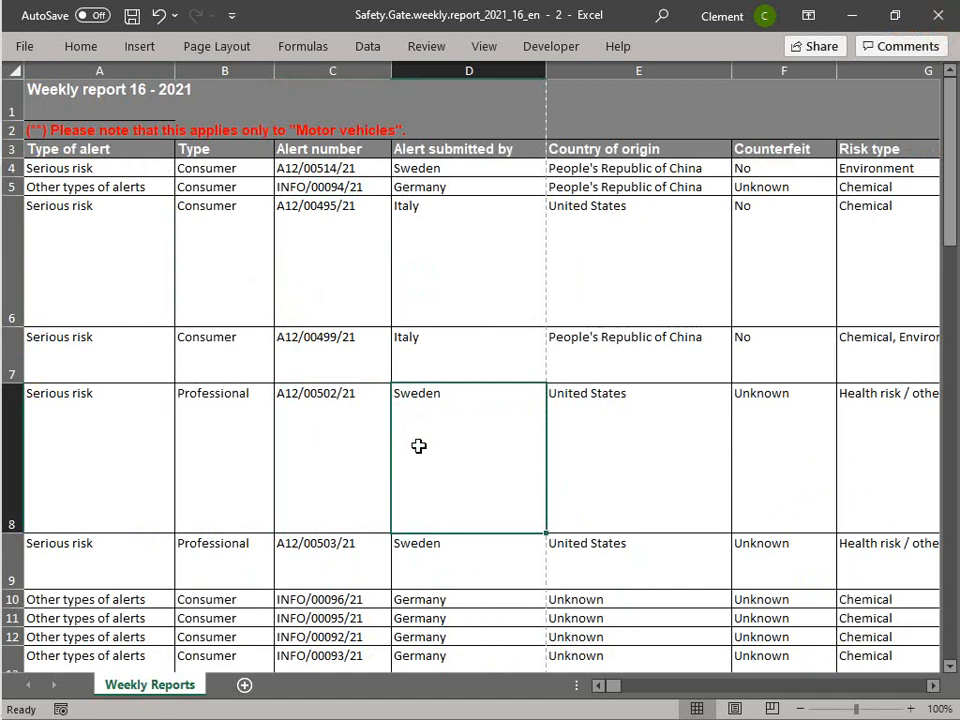
pyautogui.click(333, 303)
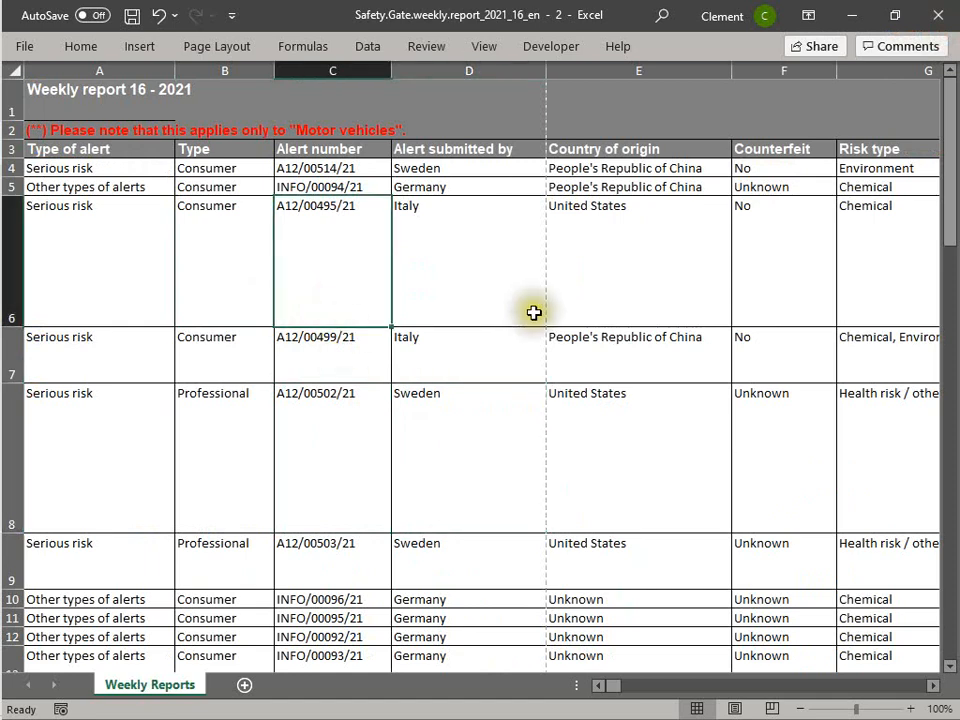